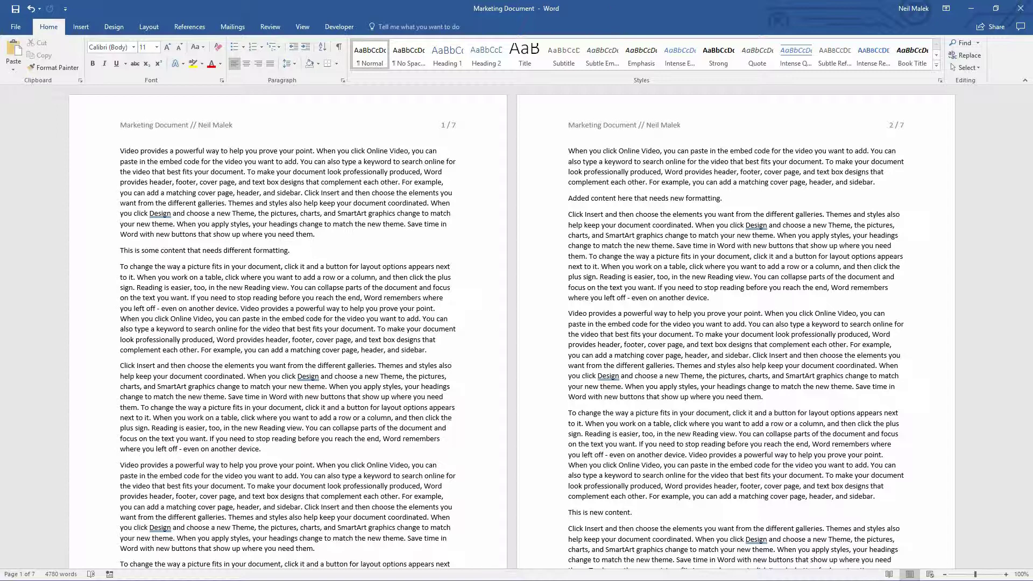
# Step: Inspect the page-1 header's document name, author and page number fields, then leave the header
pyautogui.doubleClick(237, 129)
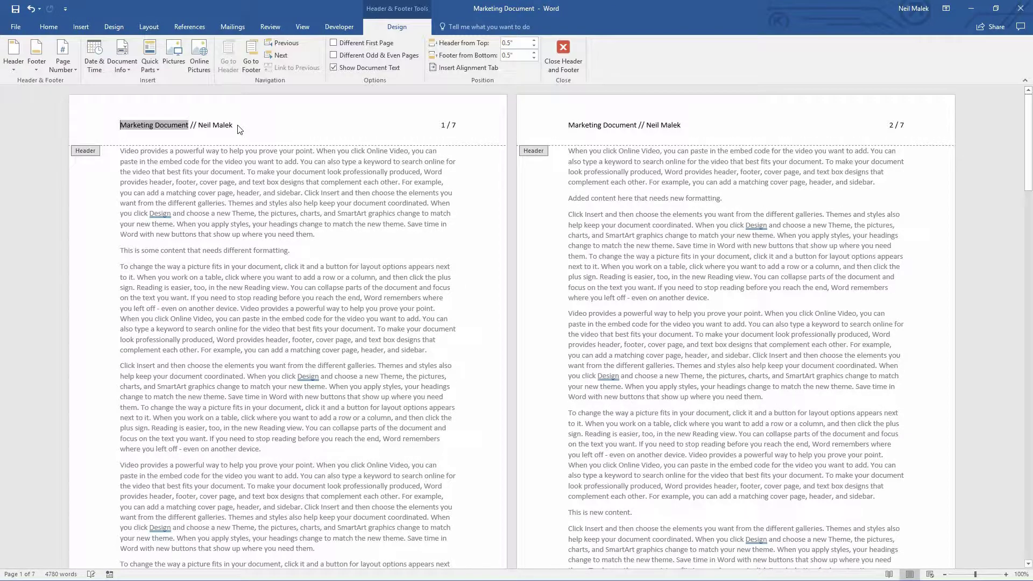
pyautogui.click(227, 129)
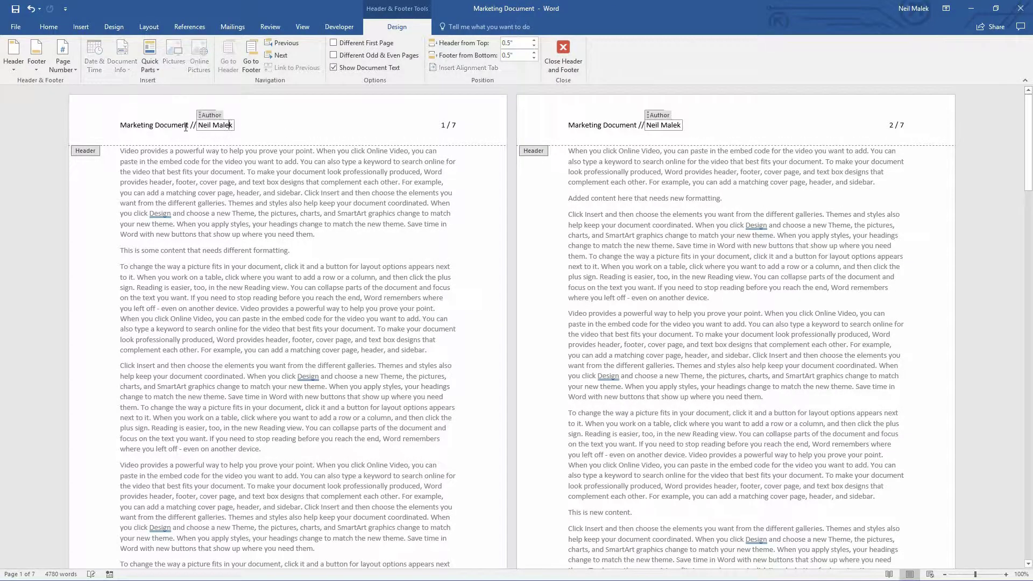
pyautogui.click(162, 128)
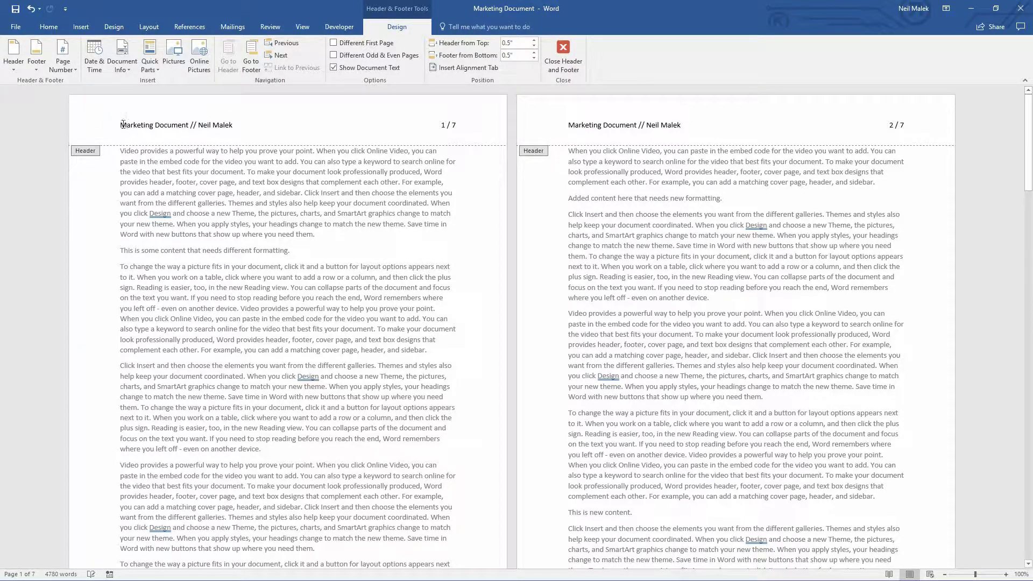
pyautogui.moveTo(125, 125); pyautogui.dragTo(192, 126)
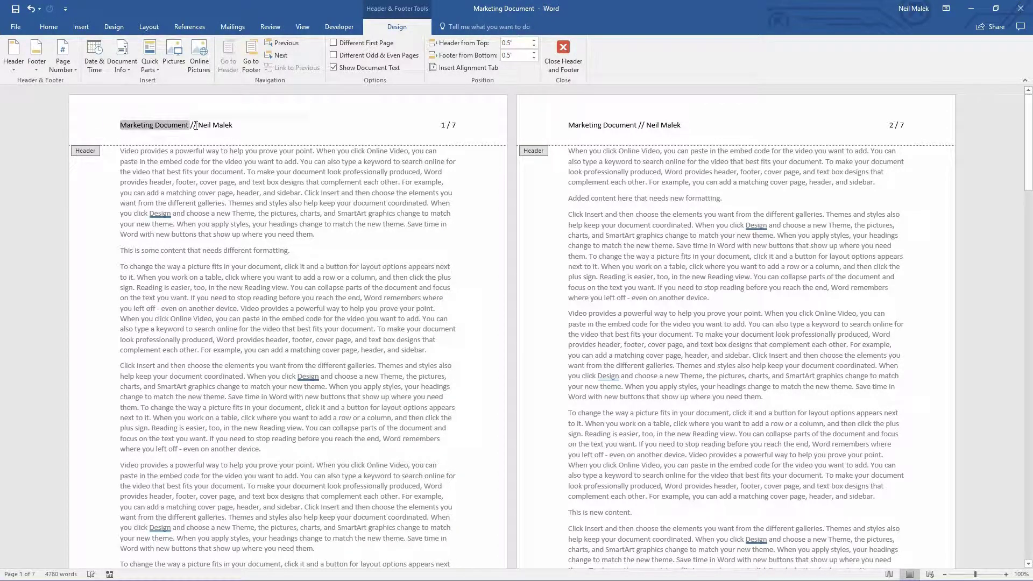
pyautogui.click(238, 127)
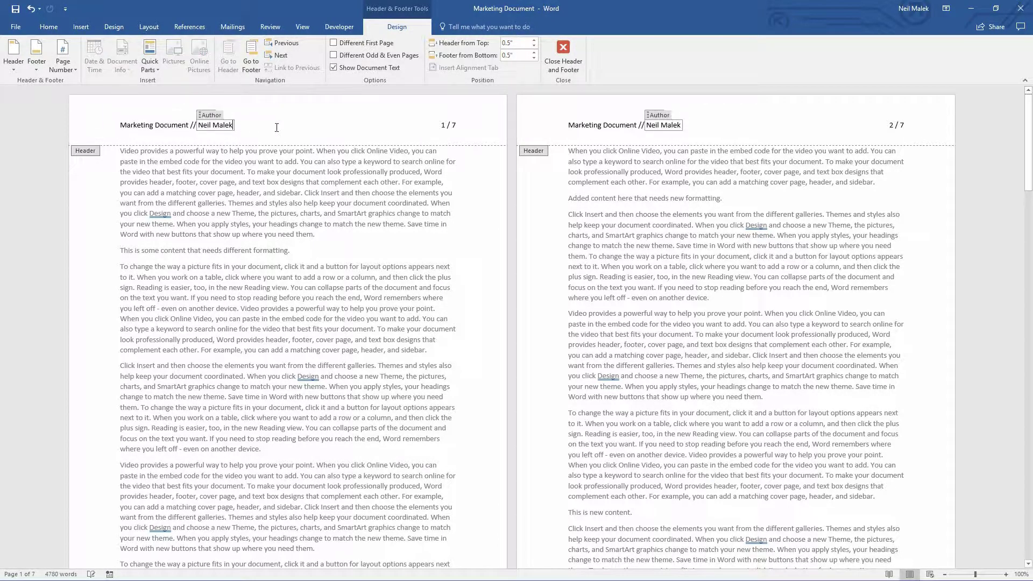
pyautogui.click(451, 125)
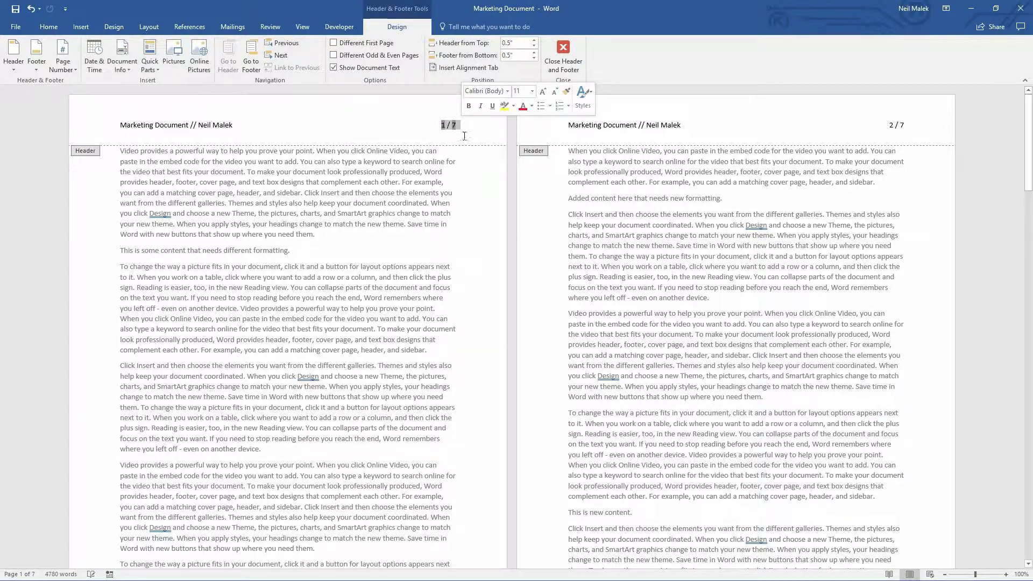
pyautogui.doubleClick(318, 170)
# Step: Check the page footer, close it, and return to the top of the page
pyautogui.scroll(-7, 245, 437)
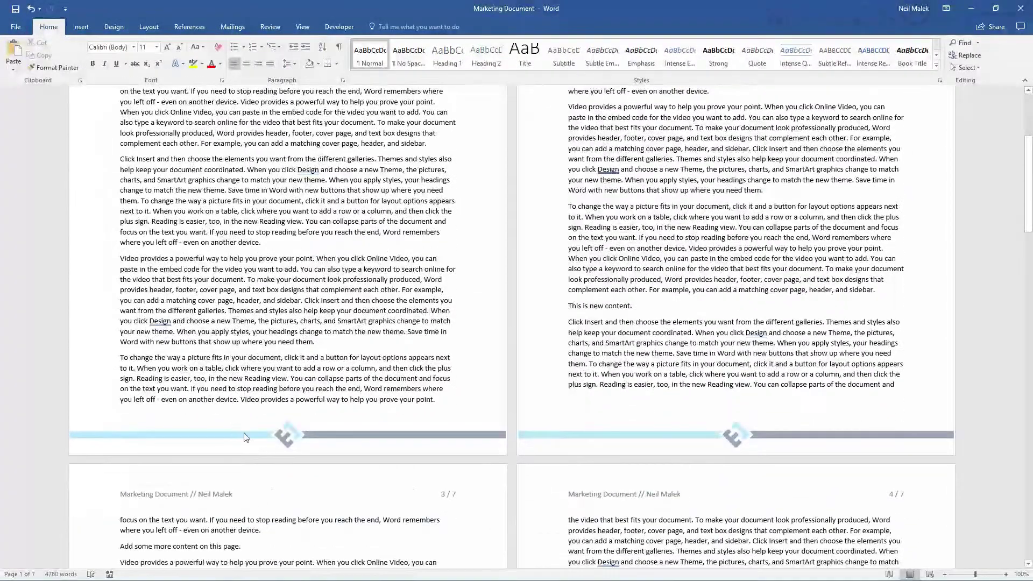
pyautogui.doubleClick(245, 436)
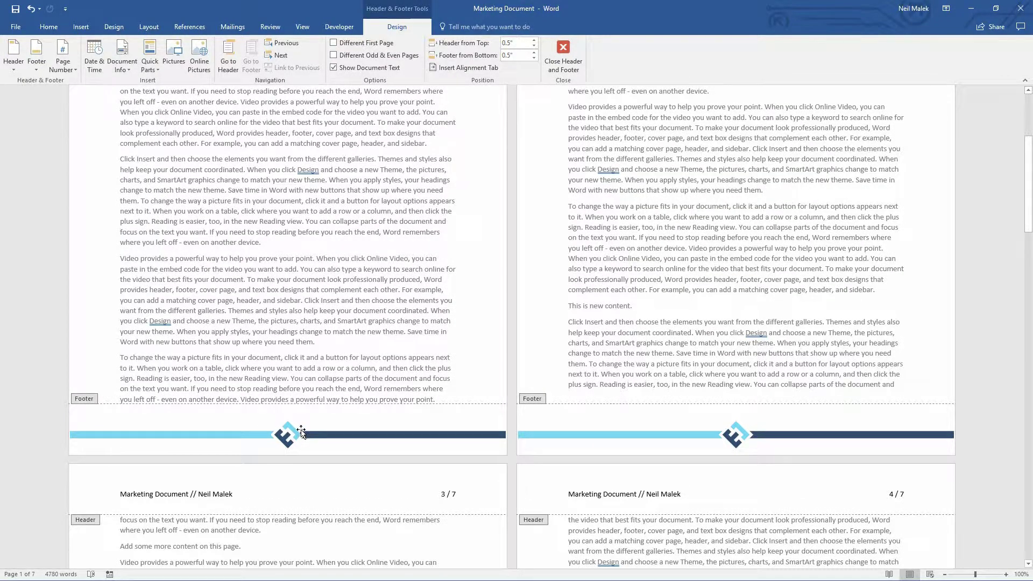
pyautogui.doubleClick(302, 233)
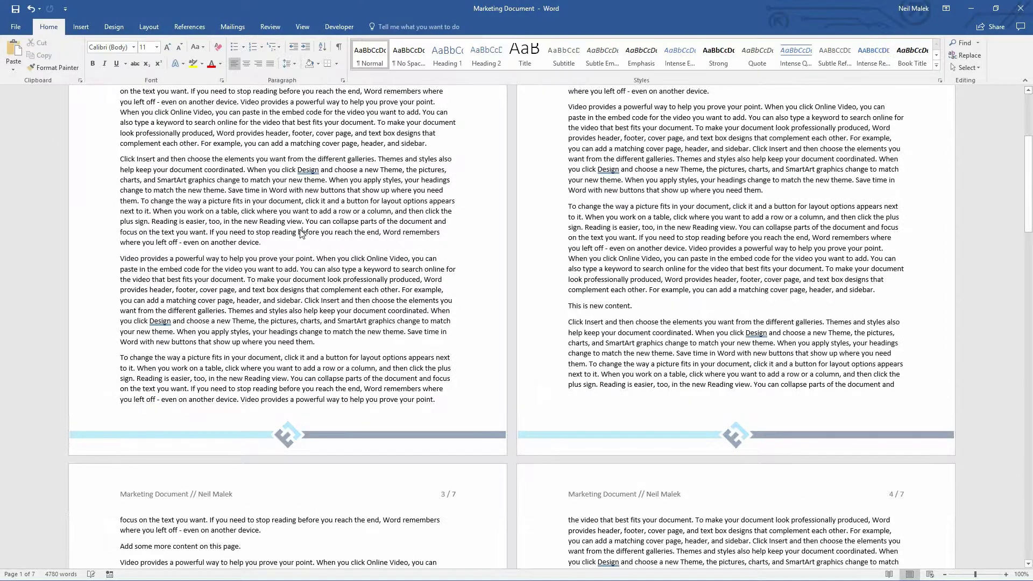
pyautogui.scroll(5, 301, 232)
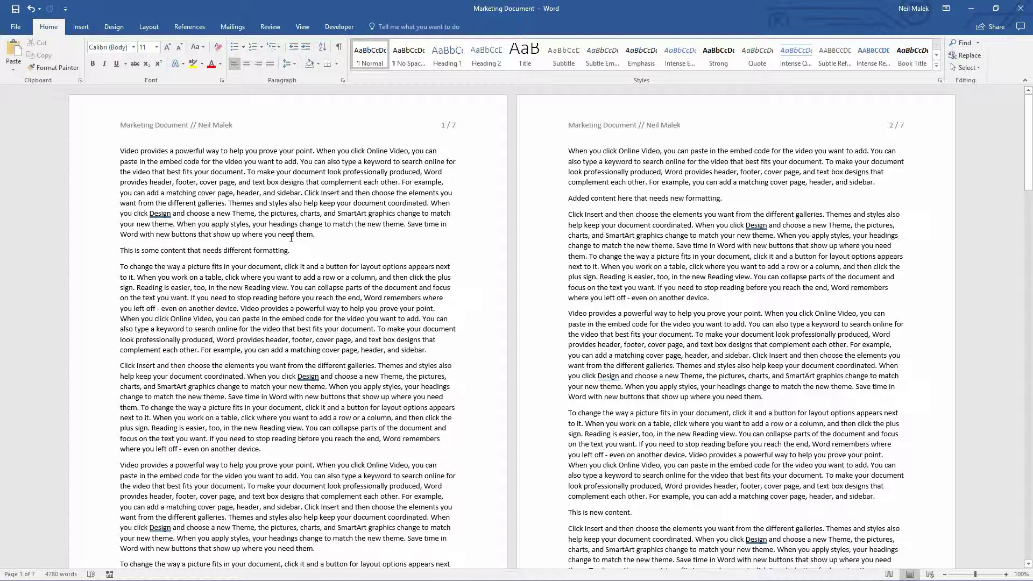
# Step: Select the entire page-1 header line and bring up the Header designs gallery
pyautogui.doubleClick(276, 128)
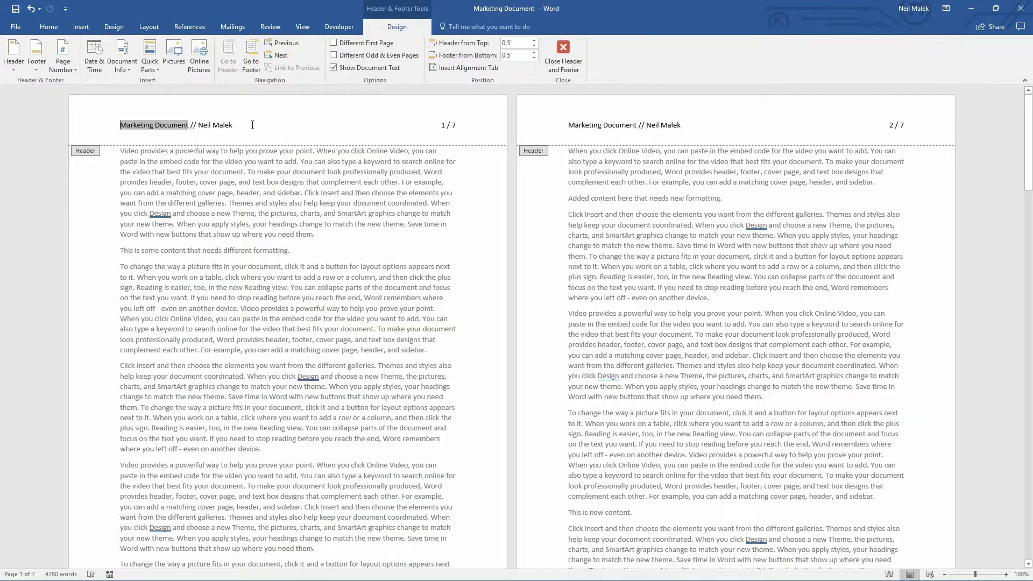
pyautogui.click(291, 124)
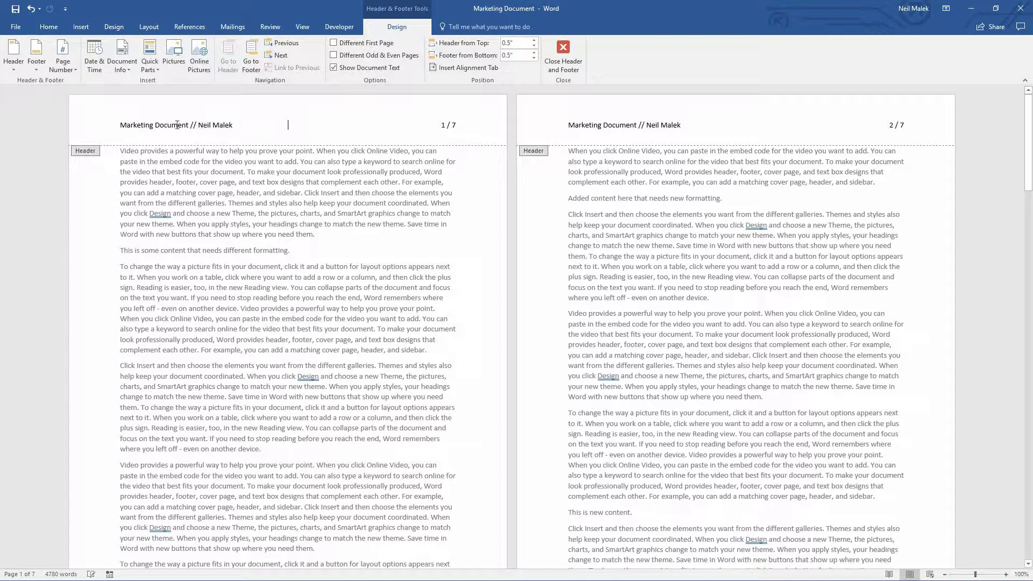
pyautogui.tripleClick(284, 123)
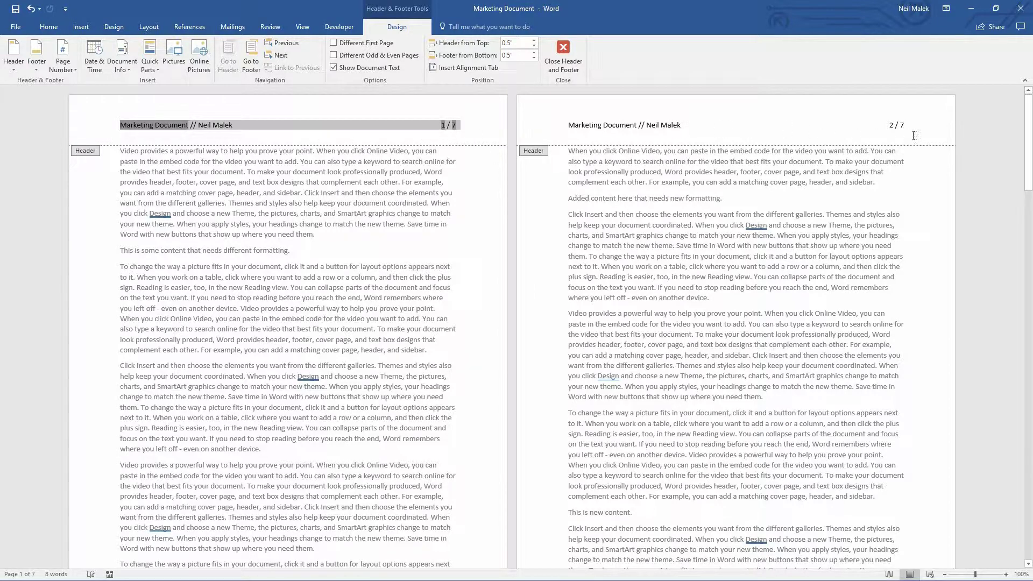
pyautogui.scroll(-5, 269, 304)
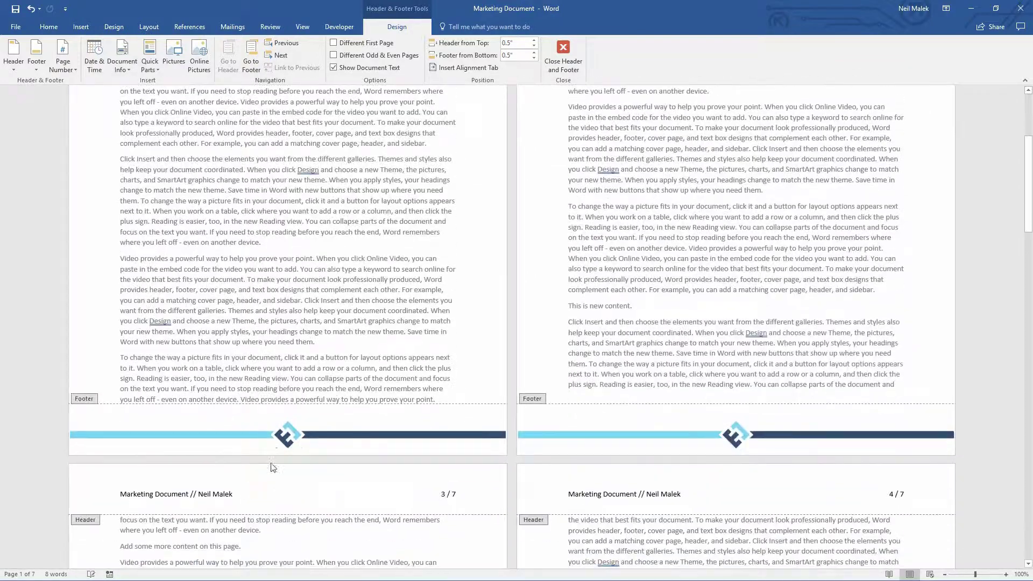
pyautogui.scroll(5, 256, 438)
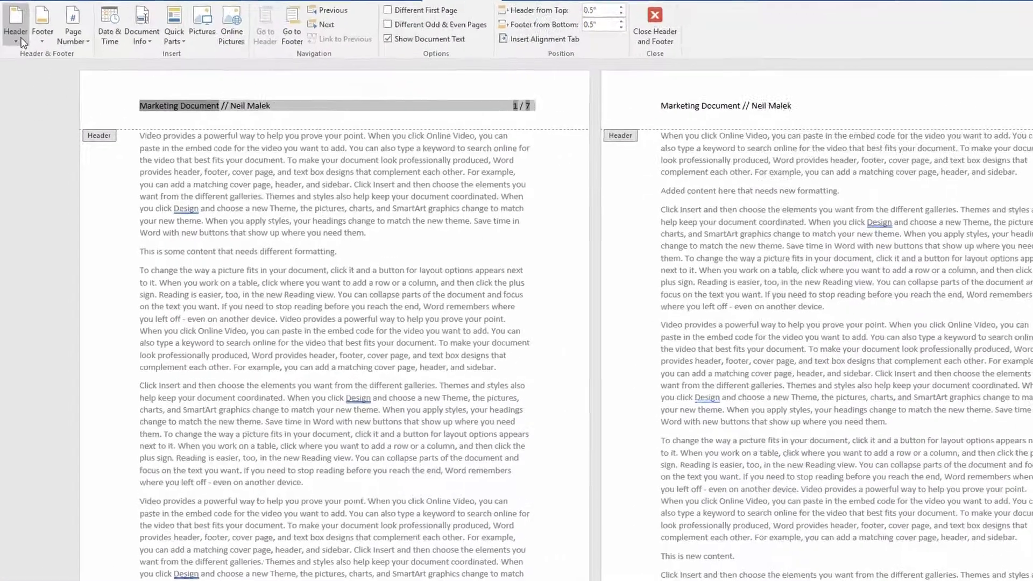
pyautogui.click(17, 66)
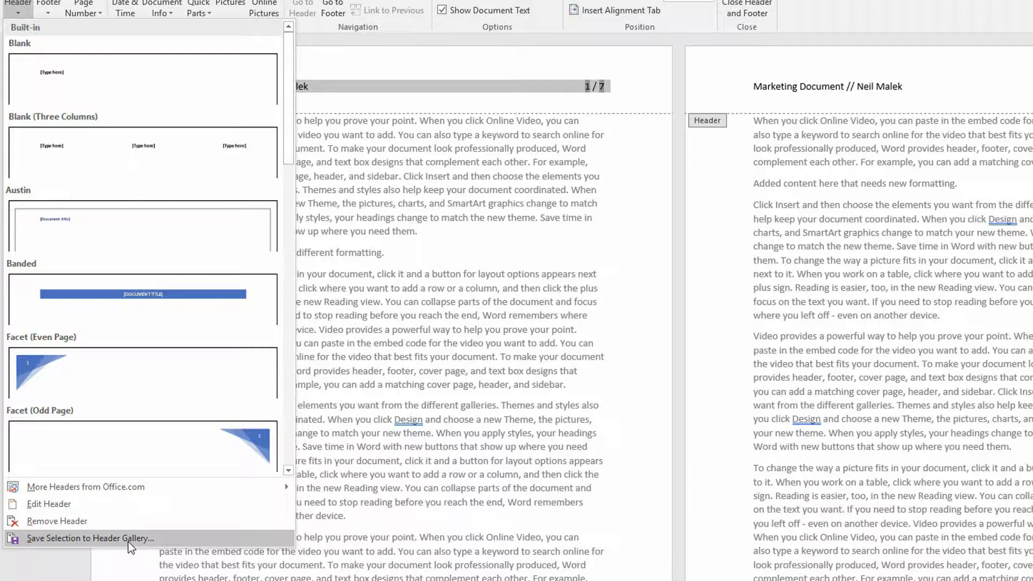
# Step: Name the new building block 'Standard Document Header' in the Headers gallery
pyautogui.click(128, 539)
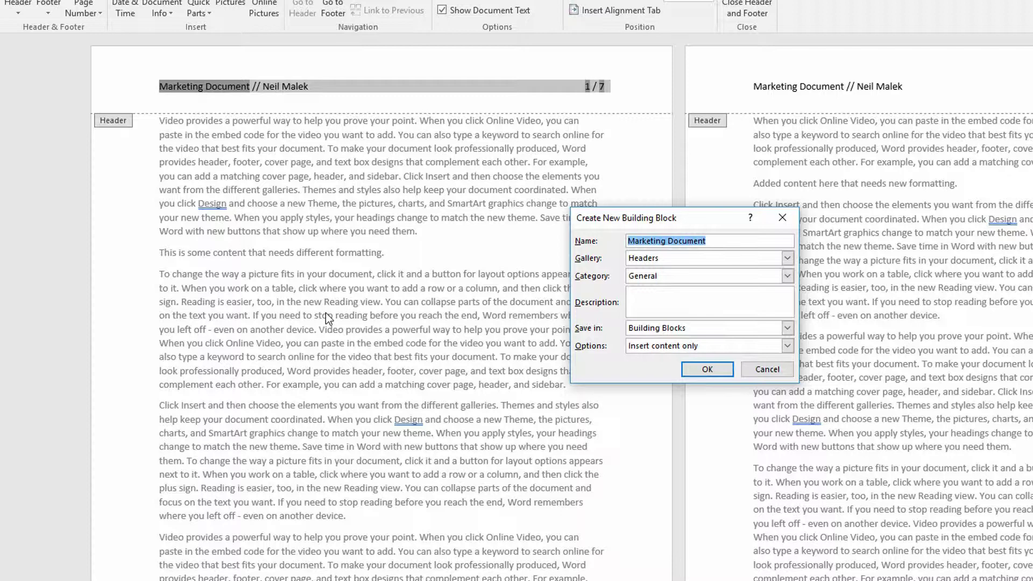
pyautogui.write('S')
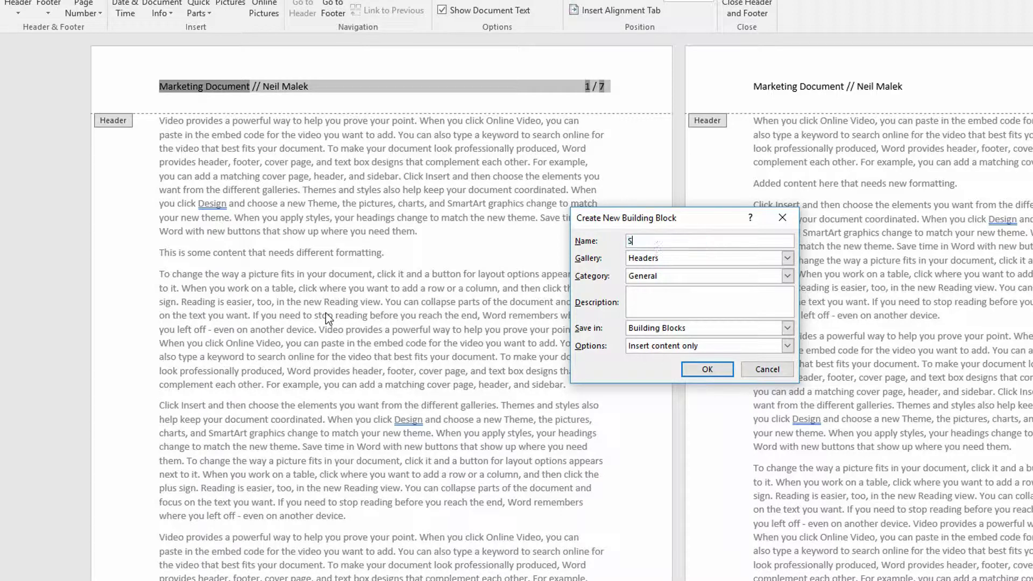
pyautogui.write('tandard Document Header')
pyautogui.click(712, 260)
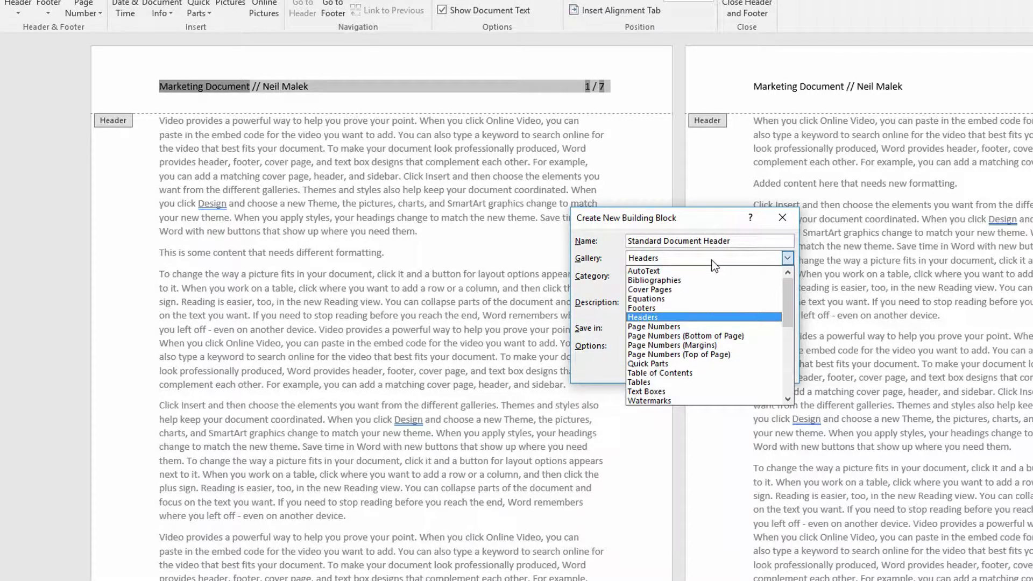
pyautogui.click(713, 262)
pyautogui.click(712, 262)
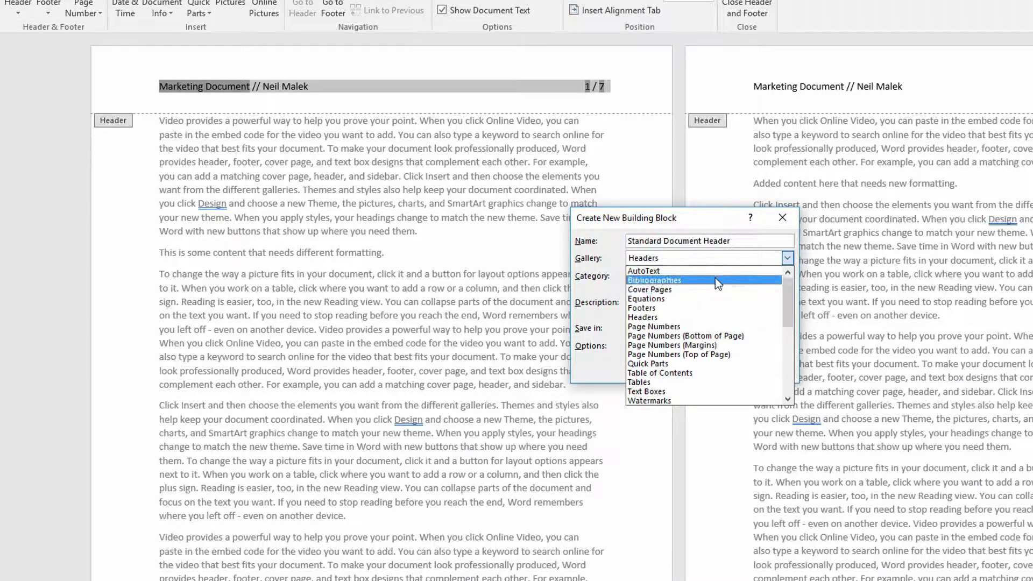
pyautogui.click(725, 259)
# Step: Create a new category named 'Everyday Office' for the block
pyautogui.click(716, 278)
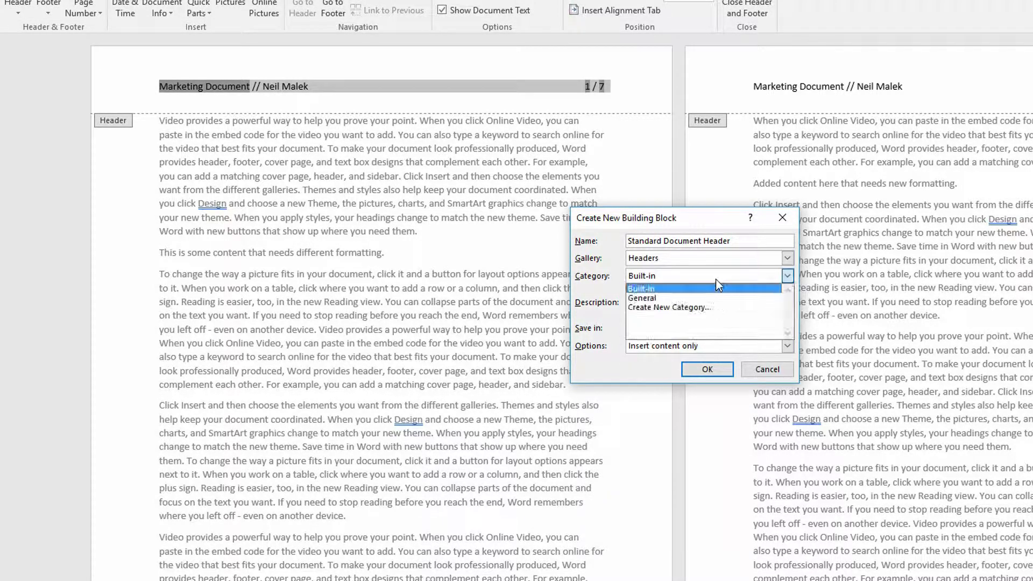
pyautogui.click(668, 307)
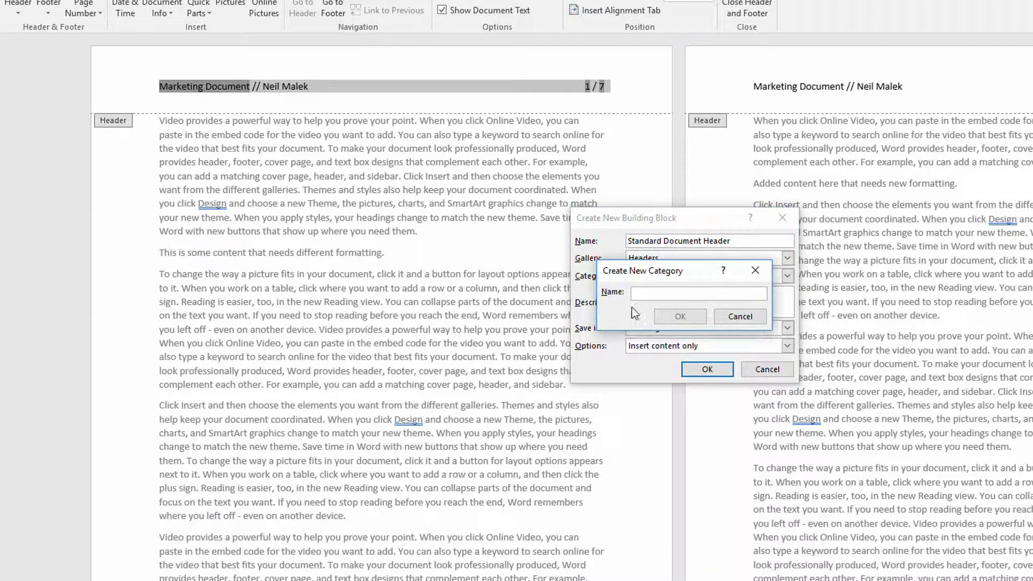
pyautogui.write('Everyday ')
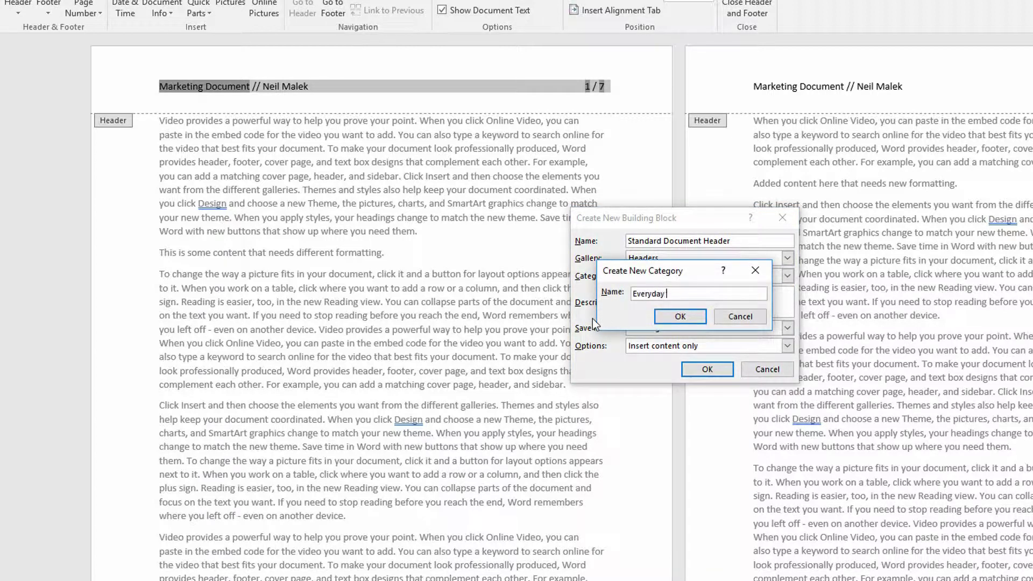
pyautogui.write('Office')
# Step: Confirm the Everyday Office category and describe the block as 'Document name, author, page number, and number of pages'
pyautogui.click(681, 316)
pyautogui.click(675, 298)
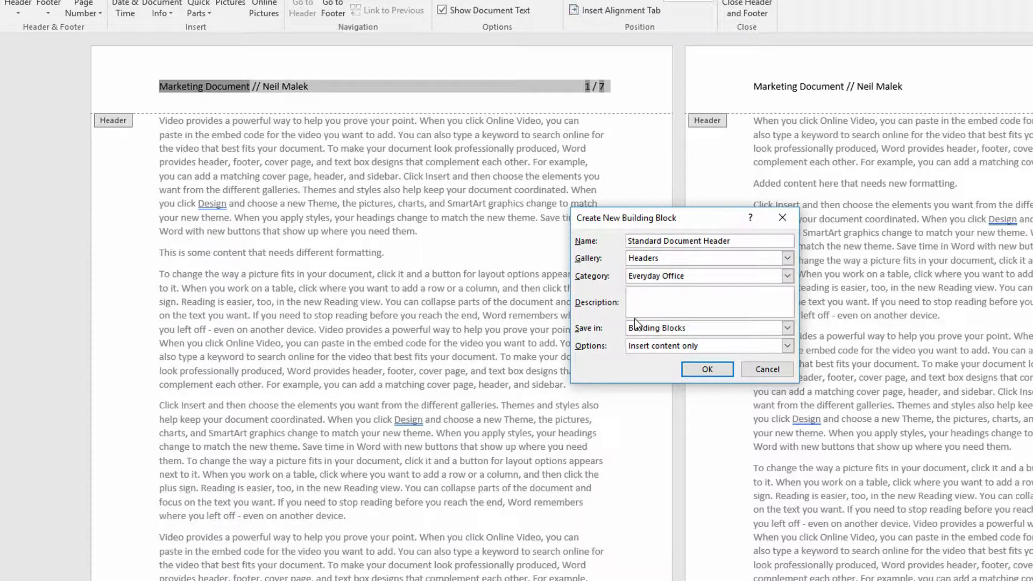
pyautogui.write('Document name, author')
pyautogui.press('BackSpace')
pyautogui.press('BackSpace')
pyautogui.press('BackSpace')
pyautogui.write('hor, page number, and p')
pyautogui.press('BackSpace')
pyautogui.write('number of pages')
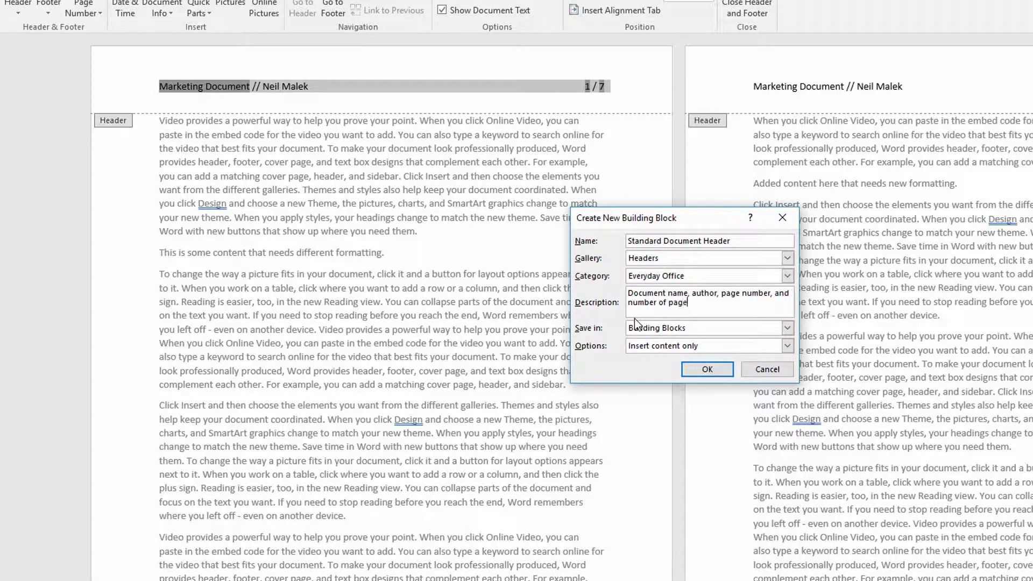
# Step: Keep saving to Building Blocks and save the header building block
pyautogui.click(654, 326)
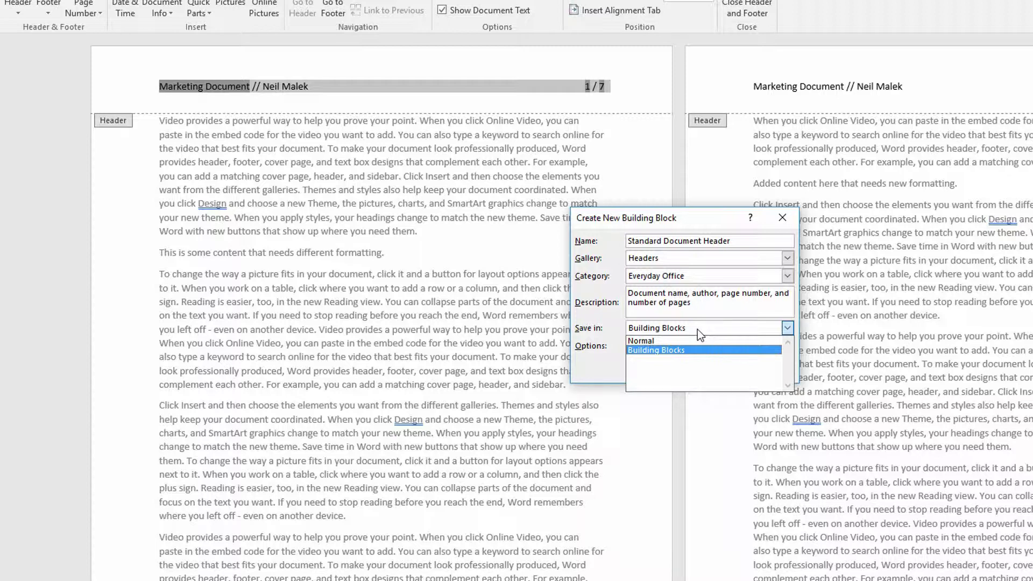
pyautogui.click(697, 330)
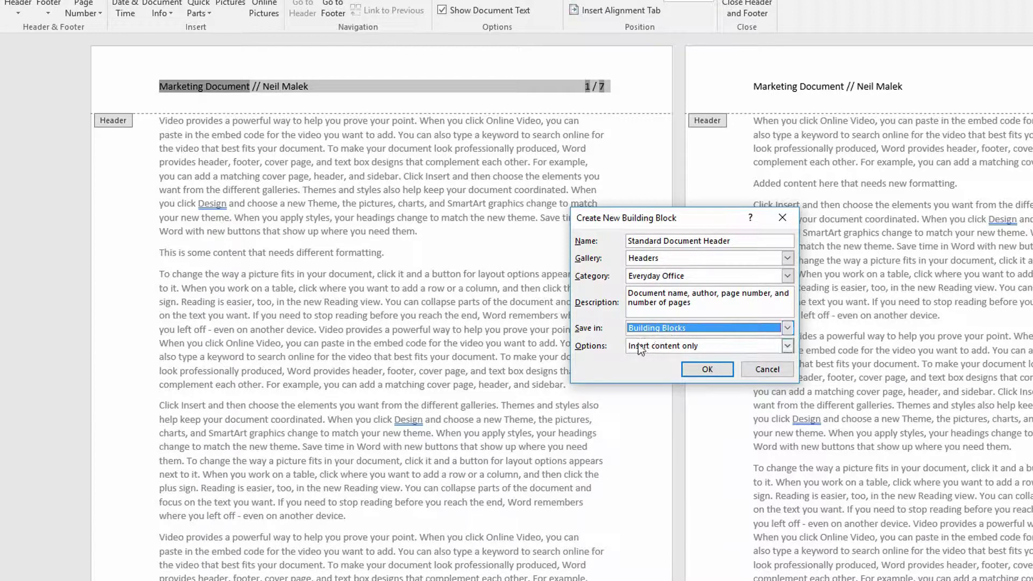
pyautogui.click(707, 370)
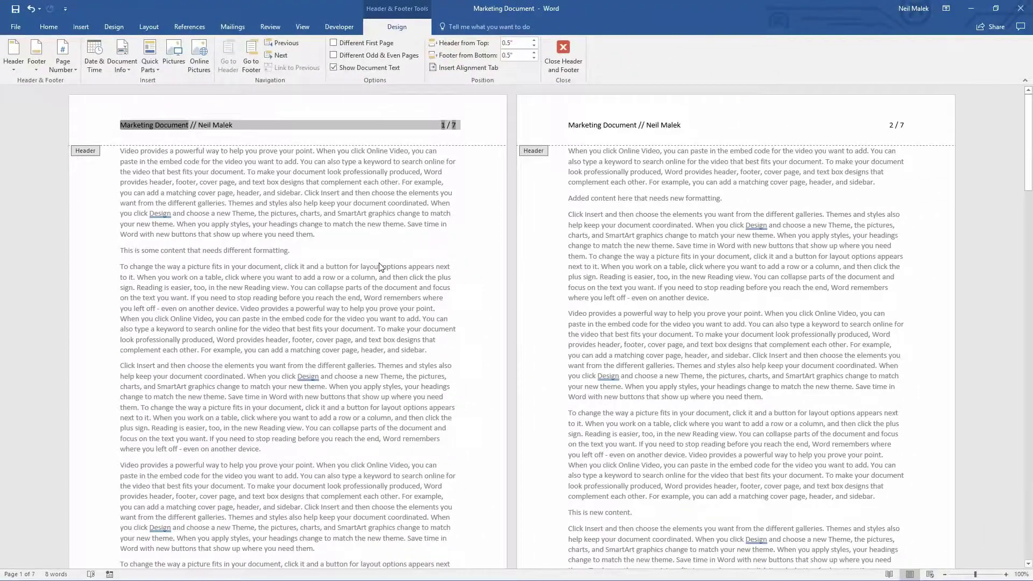
# Step: Select the footer's blue banner graphic and begin saving it to the Footer Gallery
pyautogui.doubleClick(380, 266)
pyautogui.scroll(-8, 371, 264)
pyautogui.scroll(-3, 365, 269)
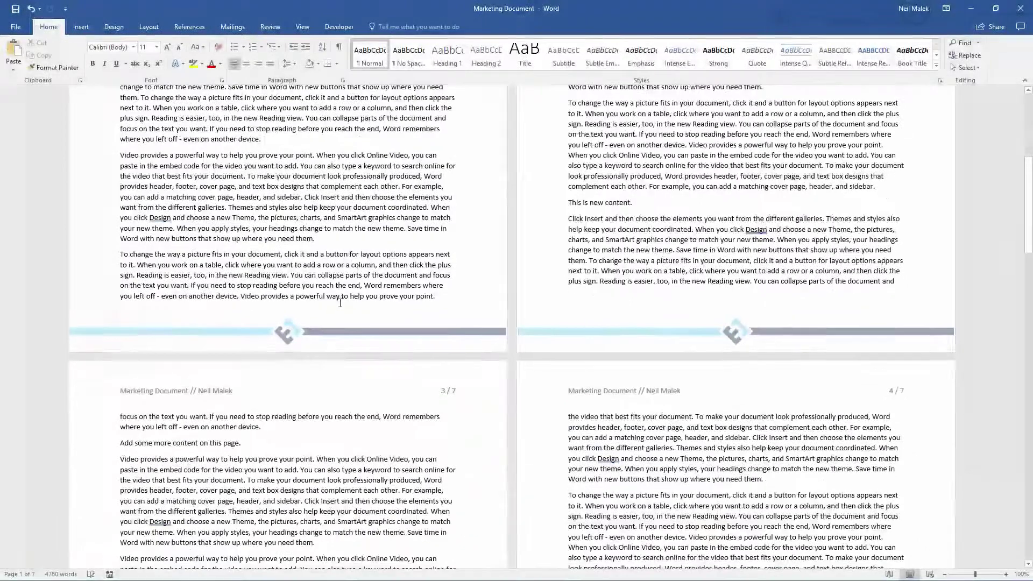
pyautogui.doubleClick(278, 330)
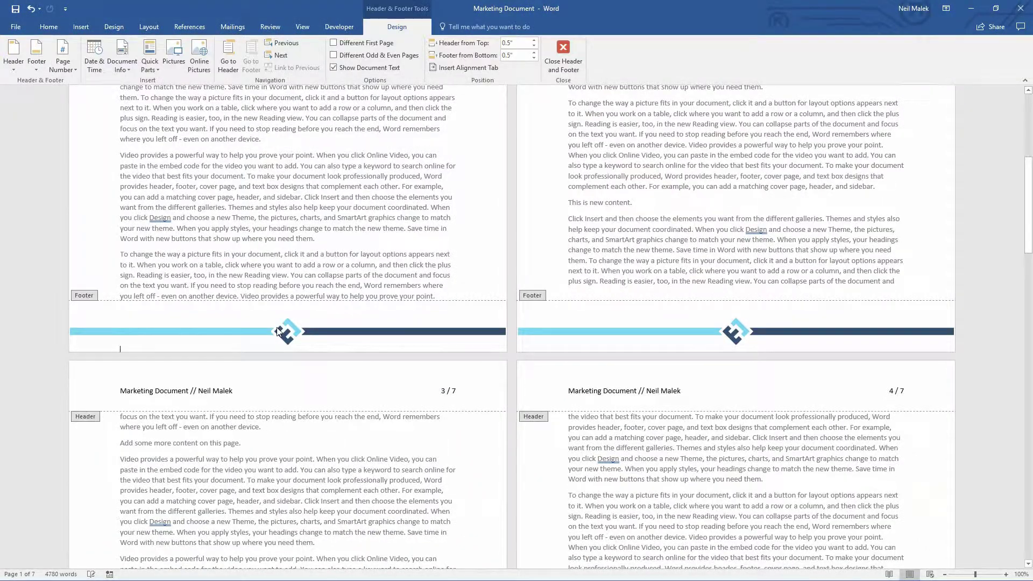
pyautogui.click(167, 337)
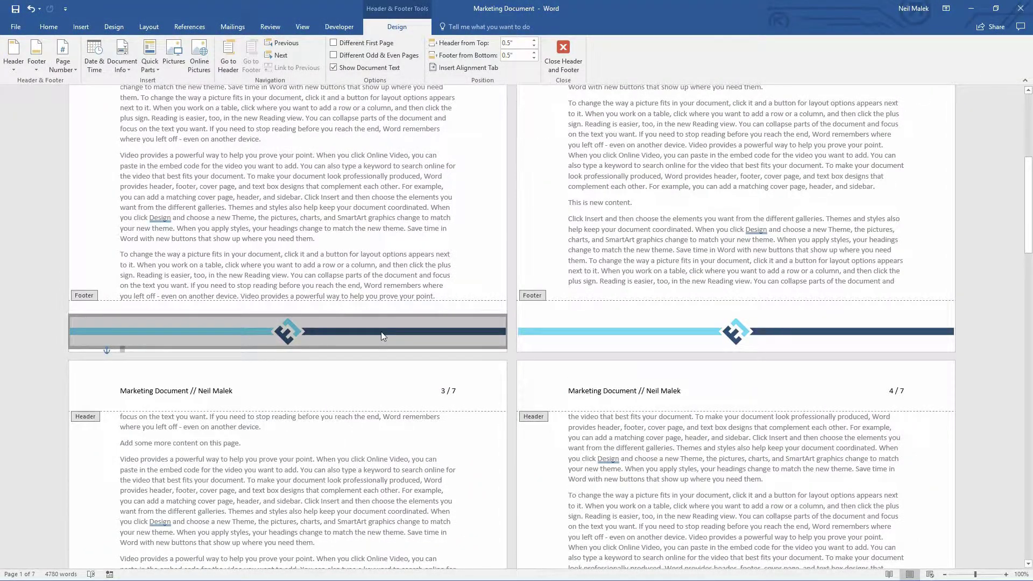
pyautogui.click(36, 62)
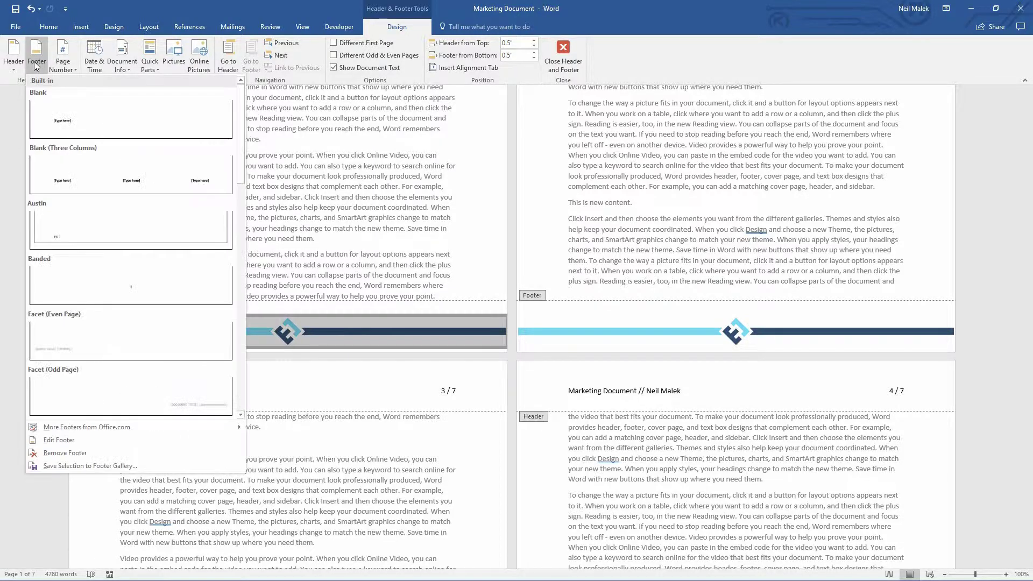
pyautogui.click(115, 466)
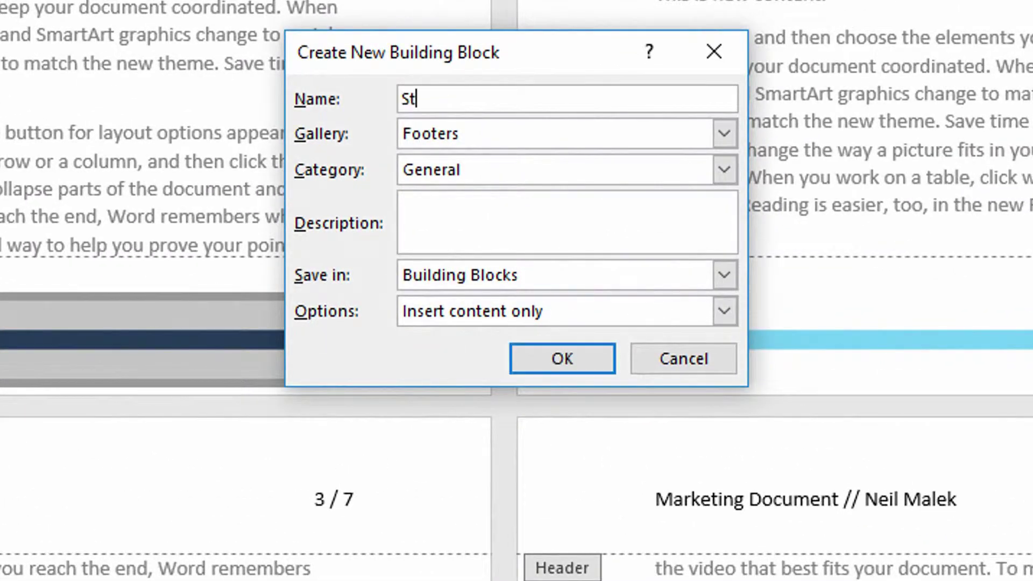
# Step: Save it as 'Standard EO Footer' in new category Everyday Office, described 'EO Graphic footer', then close the footer
pyautogui.write('andard EO ')
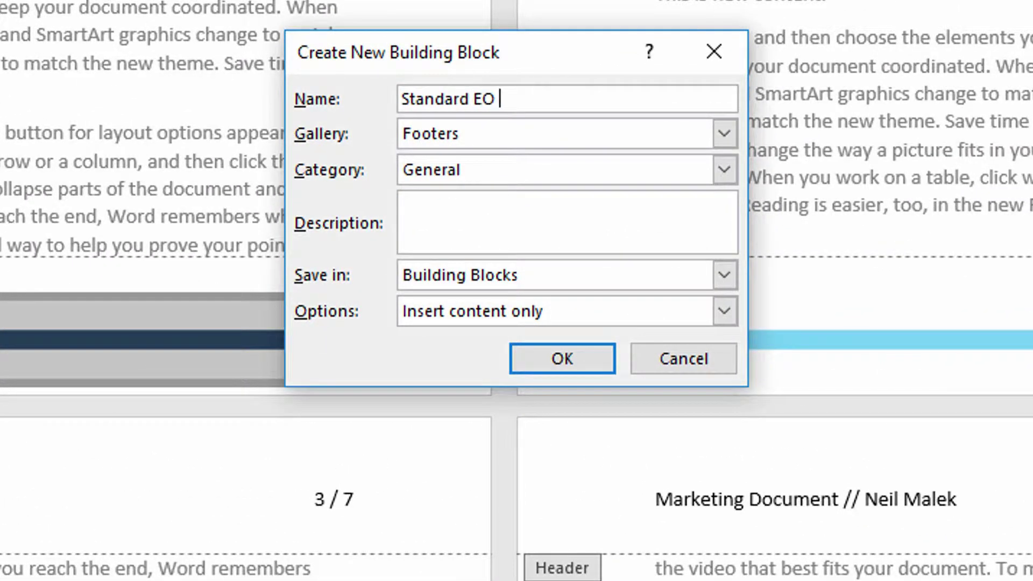
pyautogui.write('Footer')
pyautogui.click(509, 172)
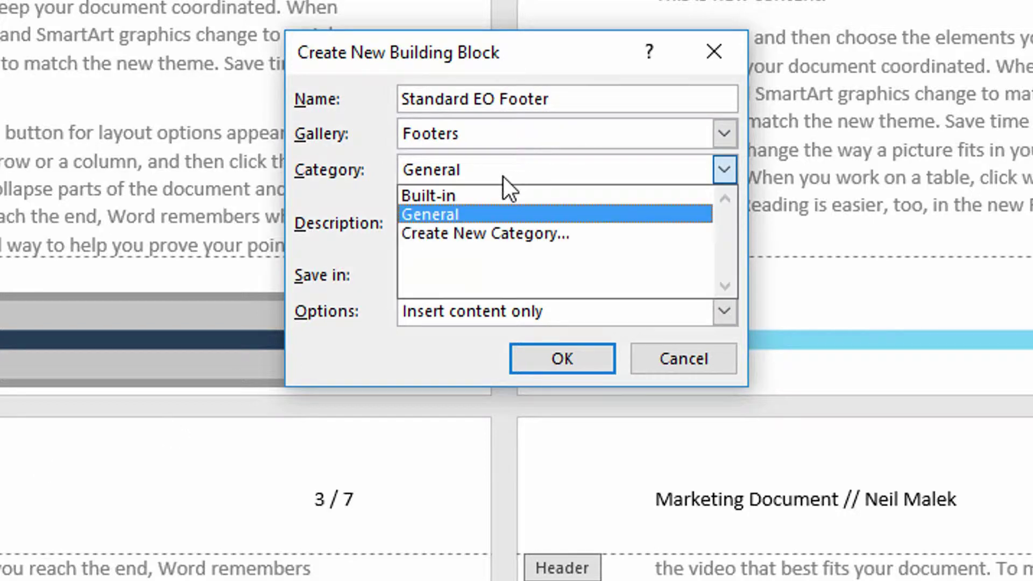
pyautogui.click(493, 231)
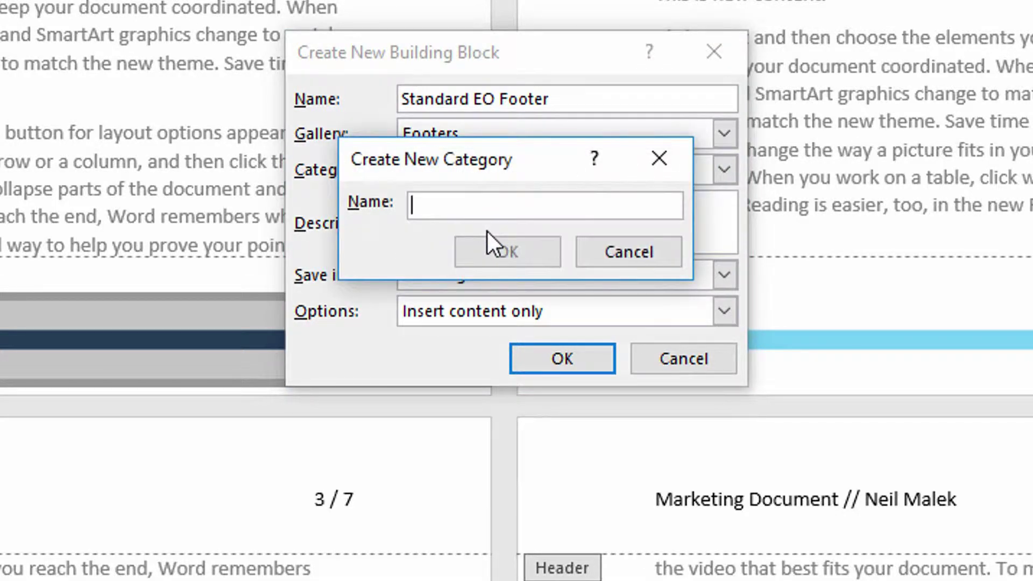
pyautogui.write('Everyday Office')
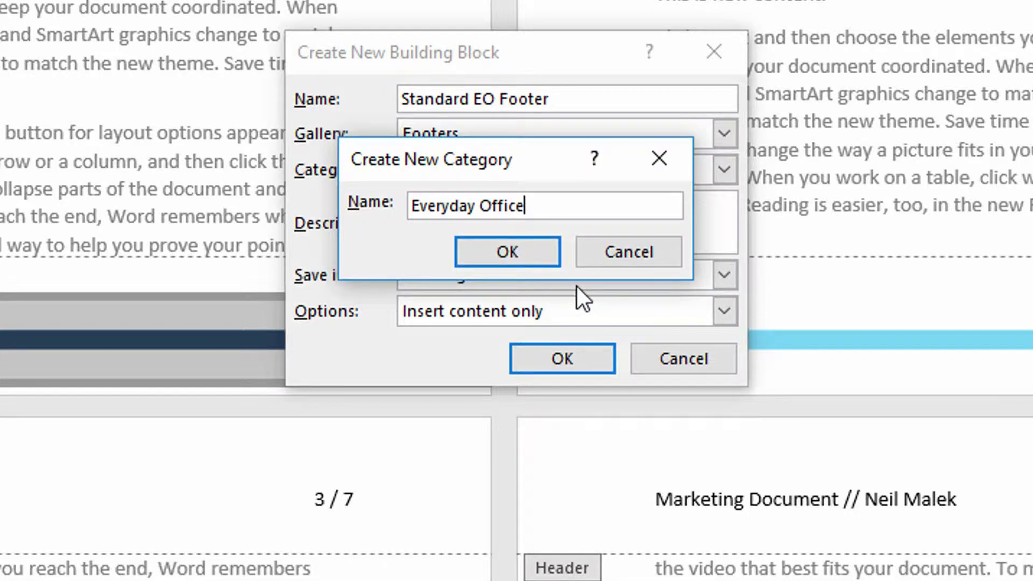
pyautogui.click(507, 252)
pyautogui.click(504, 224)
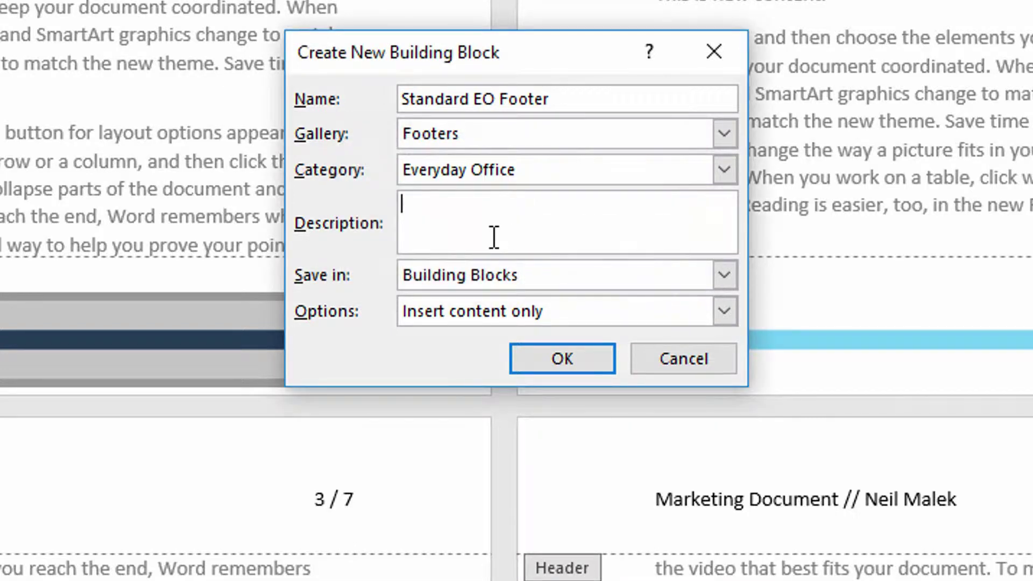
pyautogui.write('EO Graphic footer')
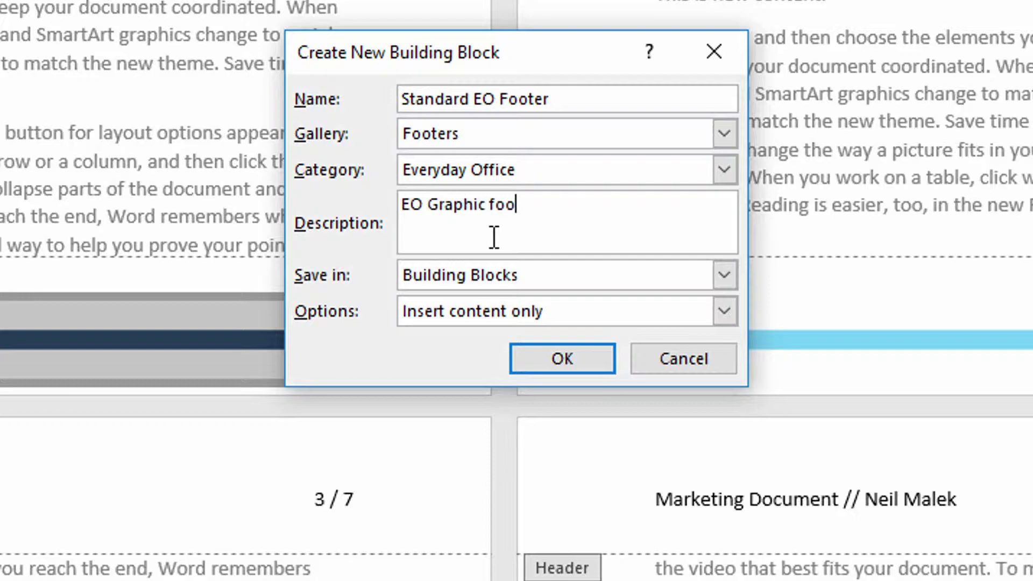
pyautogui.click(554, 358)
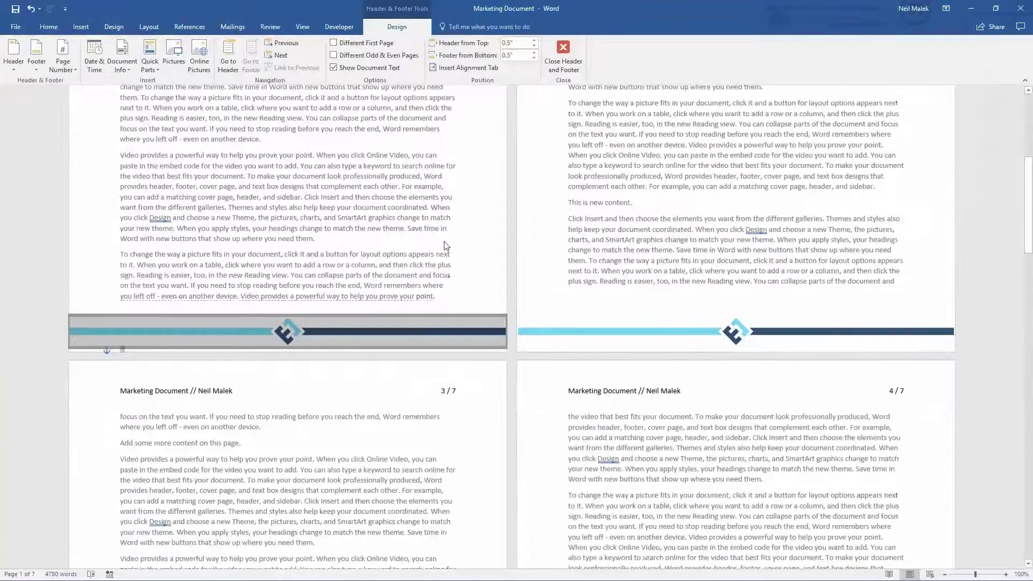
pyautogui.doubleClick(431, 226)
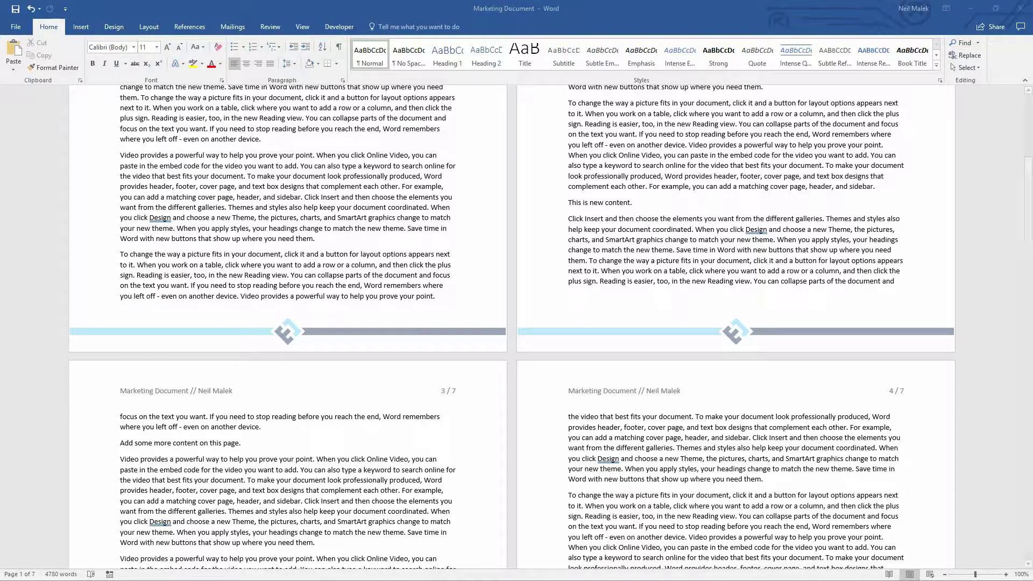
# Step: Create a new document filled with sample text using =rand(10,10)
pyautogui.hotkey('ctrl', 'n')
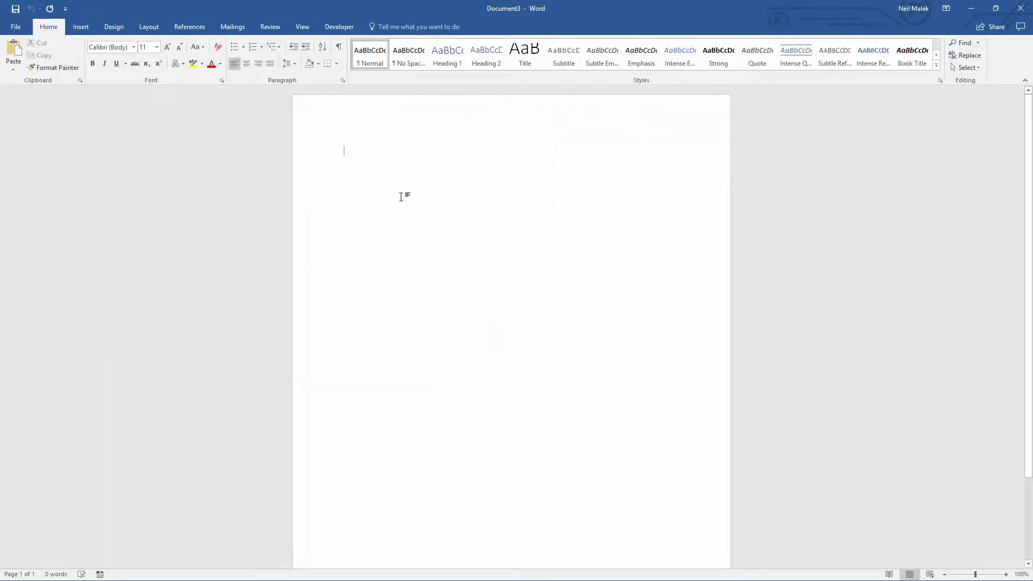
pyautogui.write('=rand')
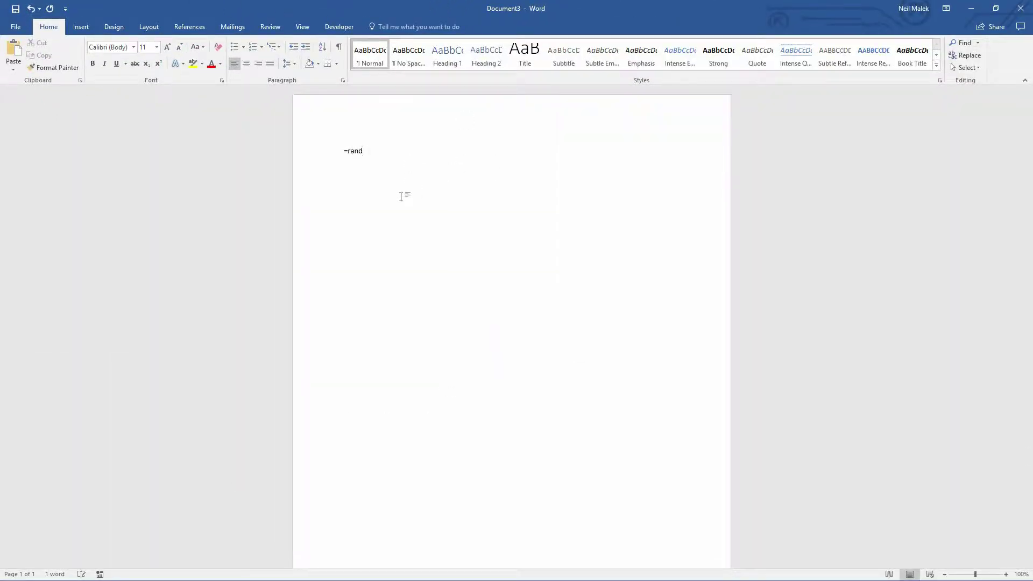
pyautogui.write('(10,10)')
pyautogui.press('Return')
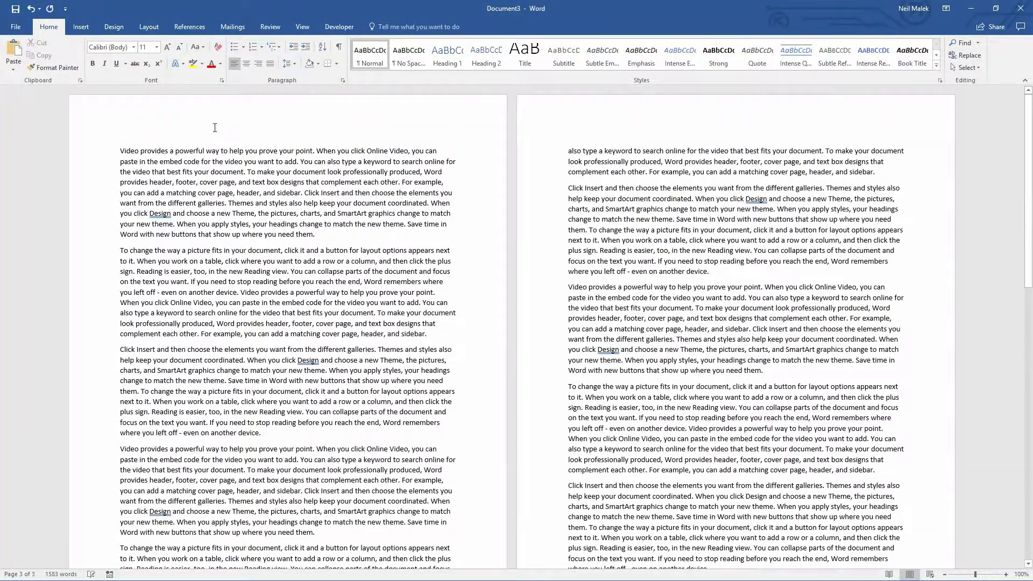
# Step: Insert the Everyday Office 'Standard Document Header' into the new document's header
pyautogui.doubleClick(212, 122)
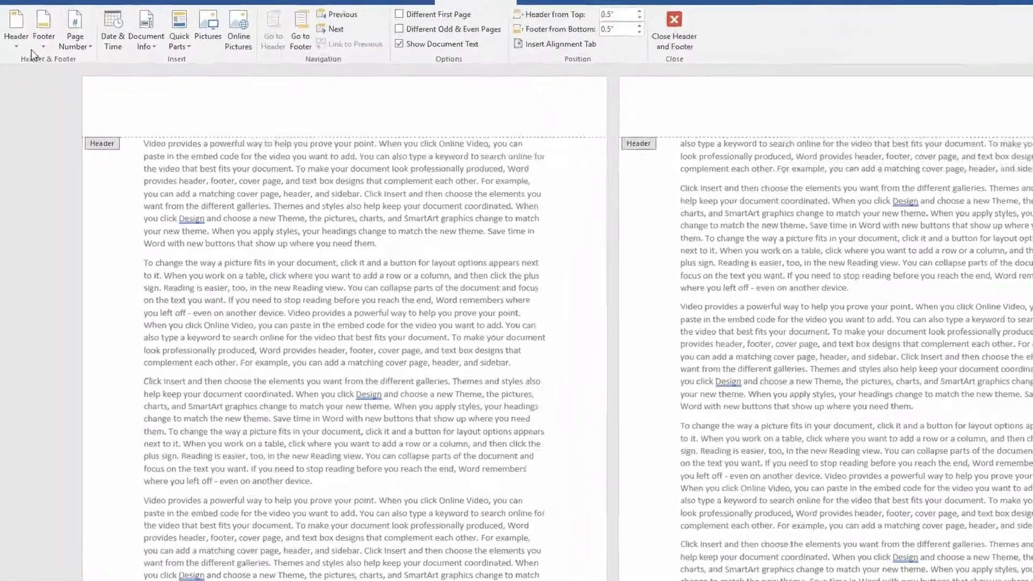
pyautogui.click(20, 67)
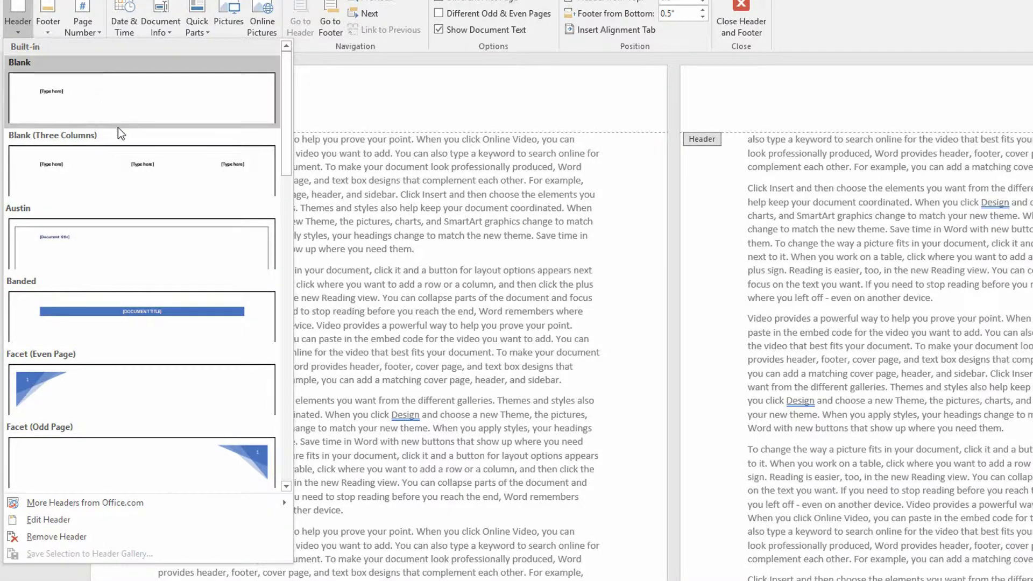
pyautogui.scroll(-12, 120, 128)
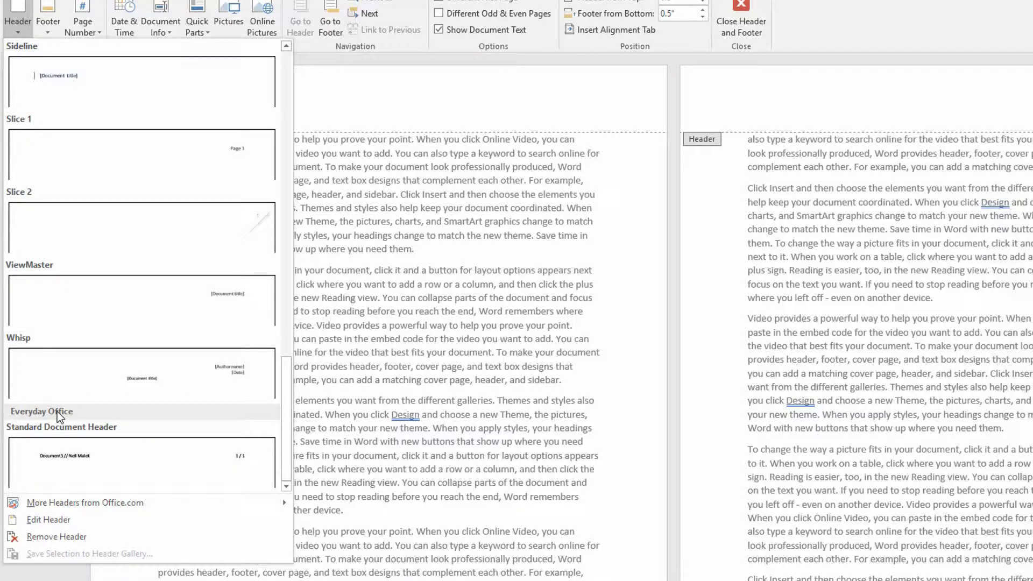
pyautogui.click(64, 466)
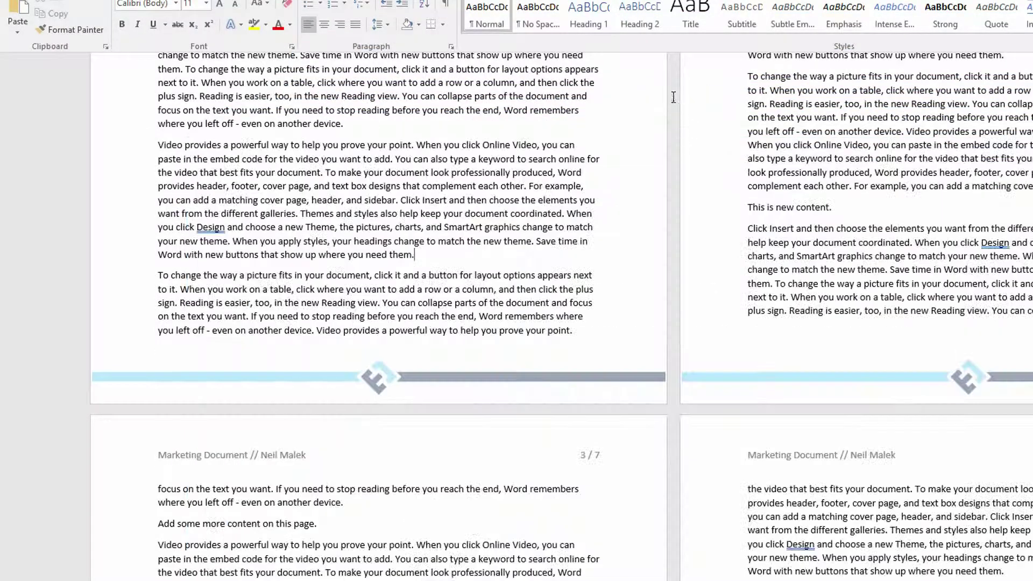
# Step: Compare against the Marketing Document header, then close header editing in the new document
pyautogui.scroll(10, 463, 143)
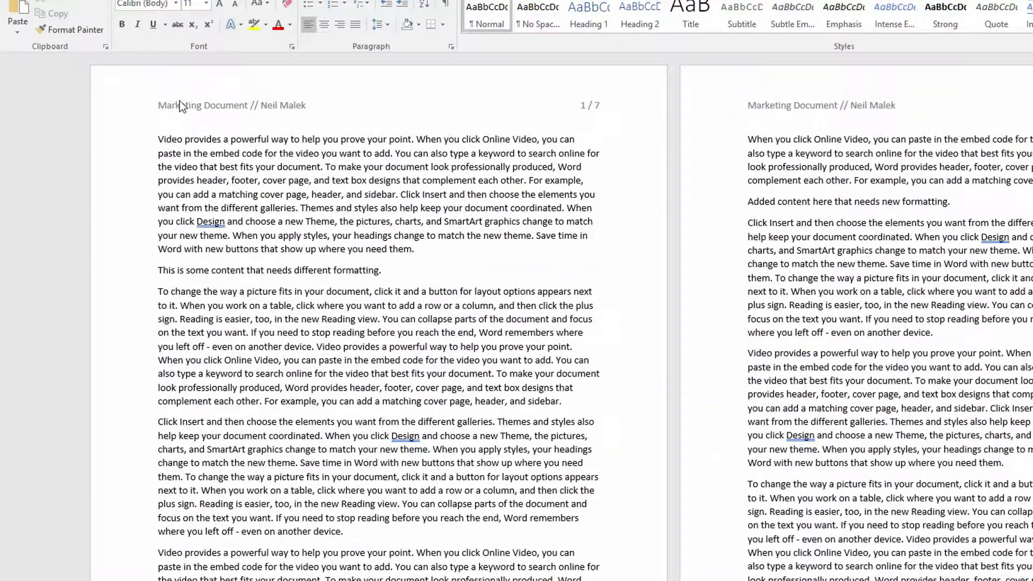
pyautogui.doubleClick(180, 106)
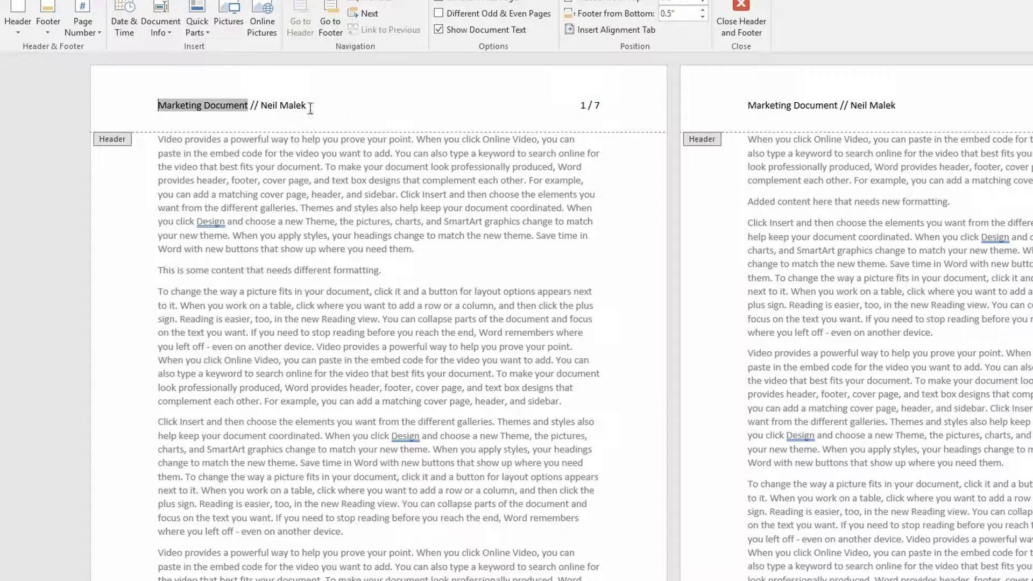
pyautogui.doubleClick(363, 161)
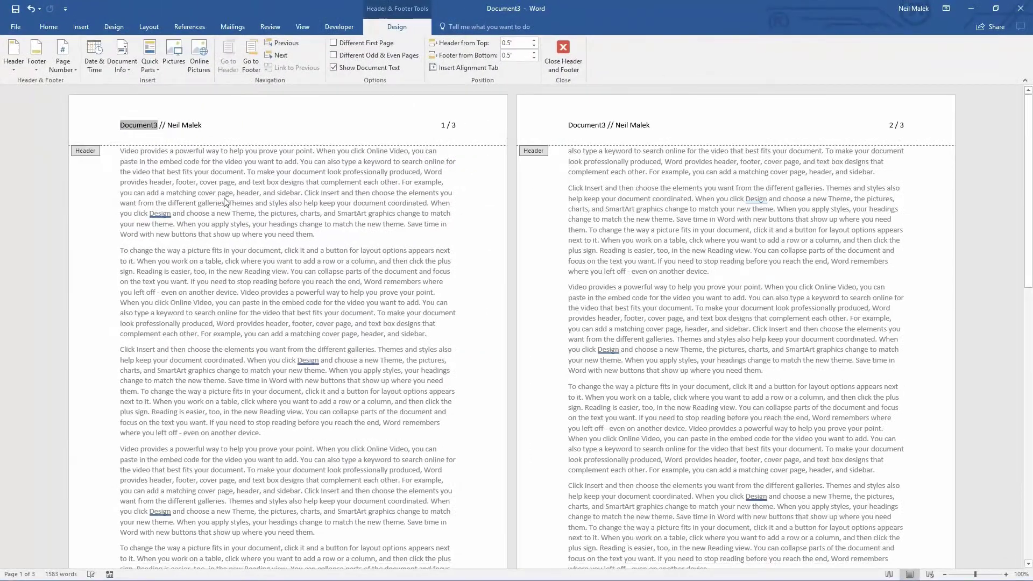
pyautogui.doubleClick(225, 197)
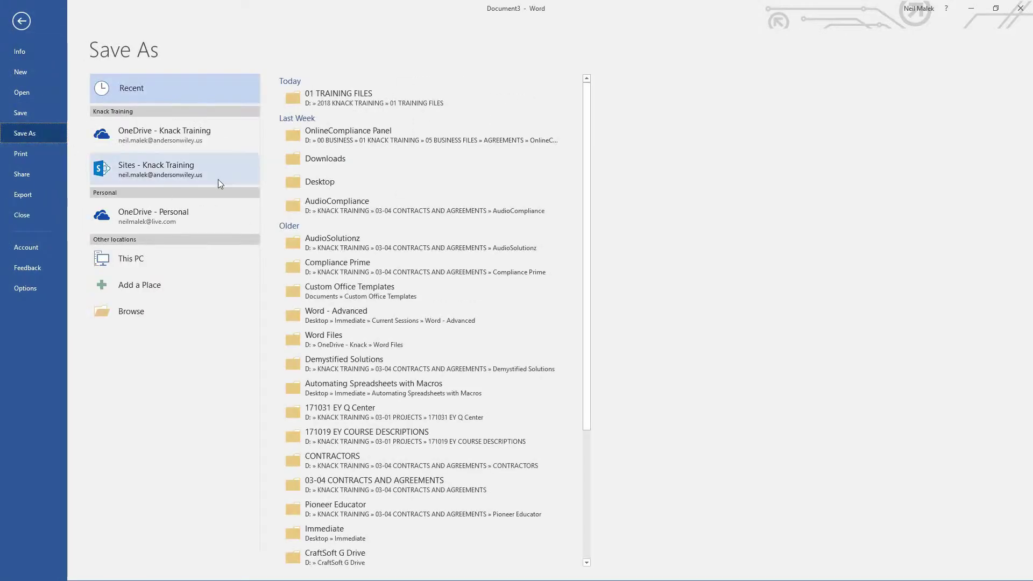
# Step: Save the new document to the Desktop as 'Test Document'
pyautogui.click(134, 312)
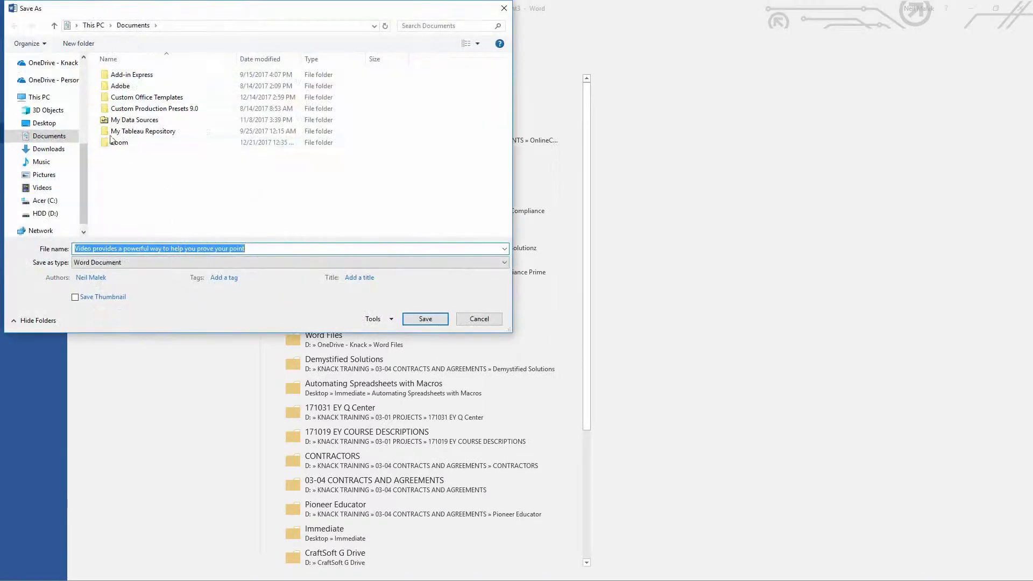
pyautogui.click(43, 123)
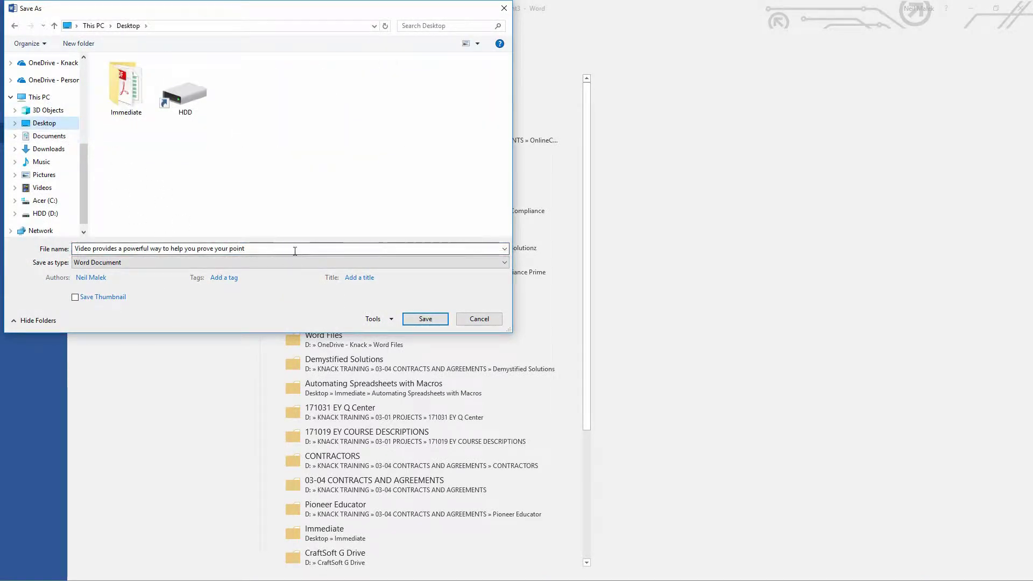
pyautogui.write('Test Documen')
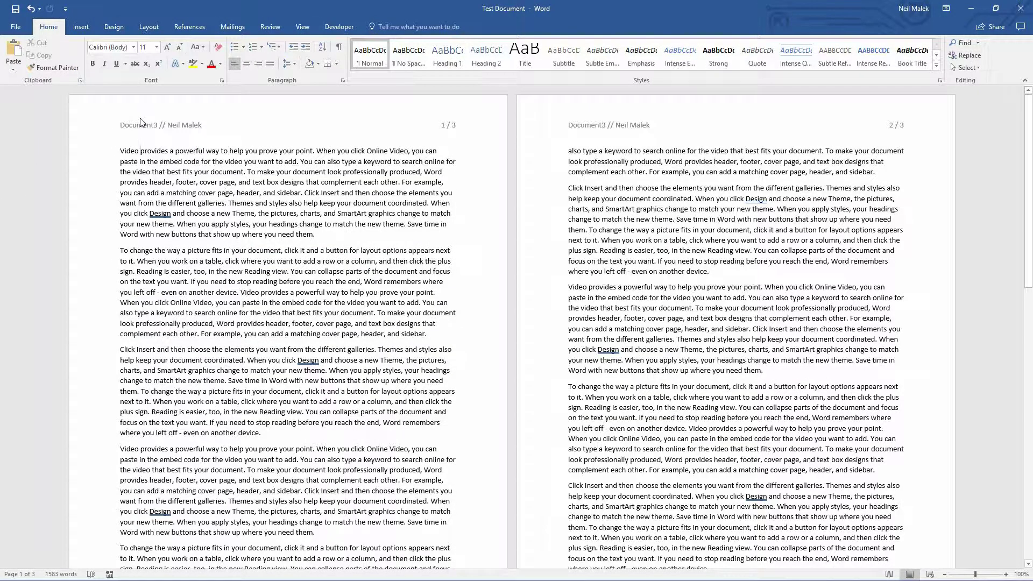
# Step: Update the header's document-name field so it shows Test Document
pyautogui.doubleClick(141, 122)
pyautogui.rightClick(142, 123)
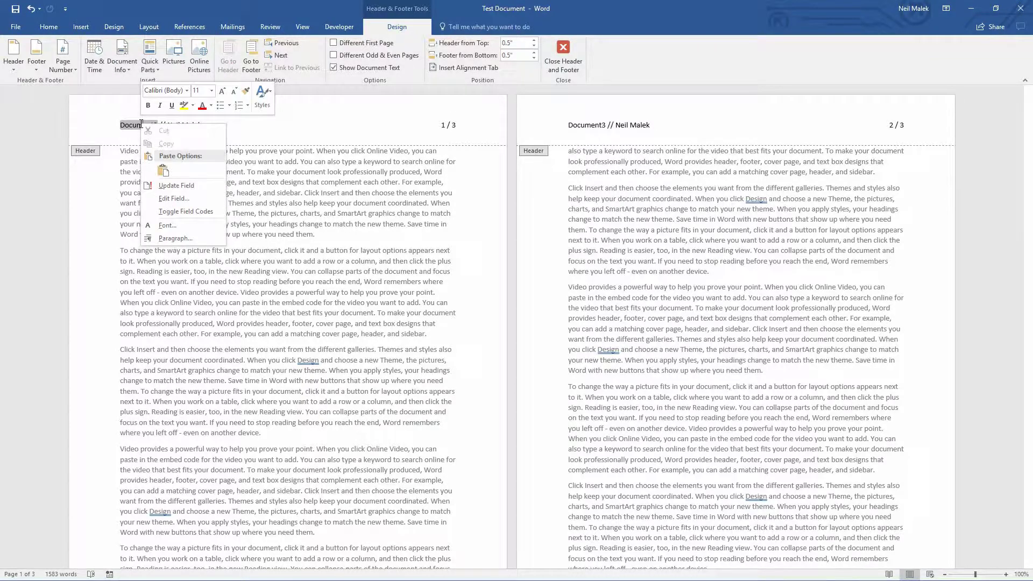
pyautogui.click(176, 185)
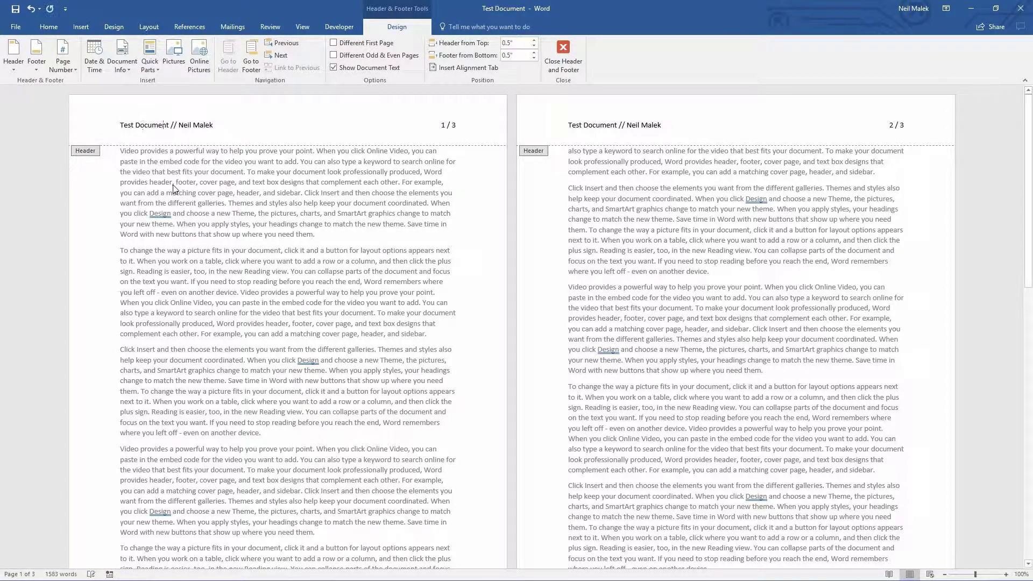
pyautogui.rightClick(152, 124)
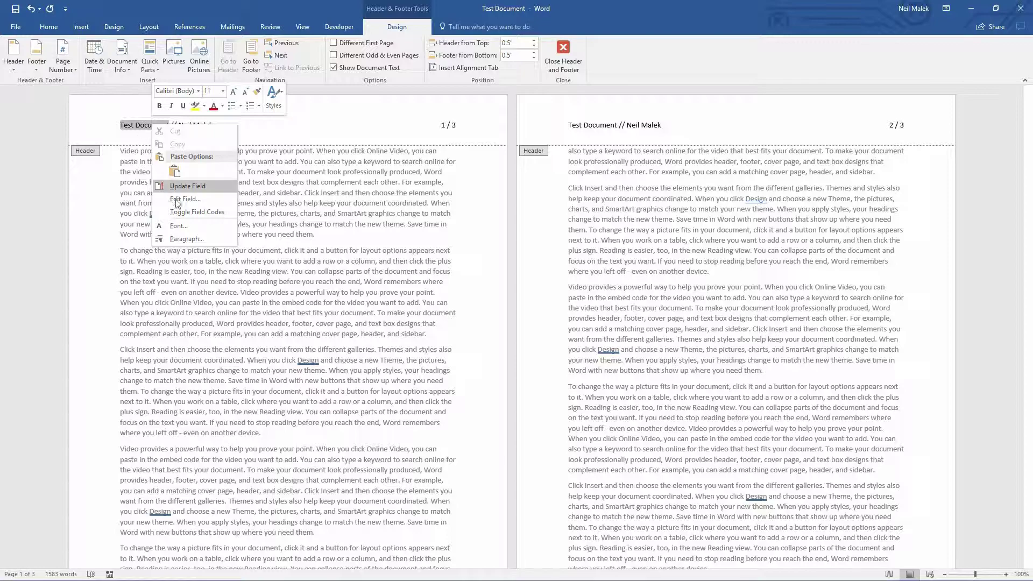
pyautogui.click(282, 185)
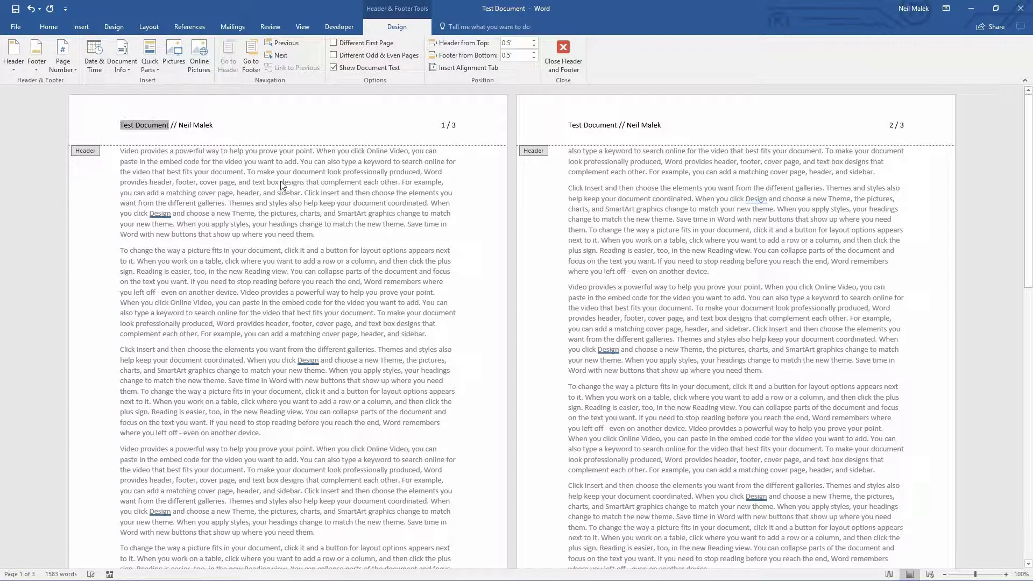
# Step: Insert the Everyday Office 'Standard EO Footer' banner into the footers and return to the body
pyautogui.doubleClick(281, 185)
pyautogui.scroll(-6, 241, 373)
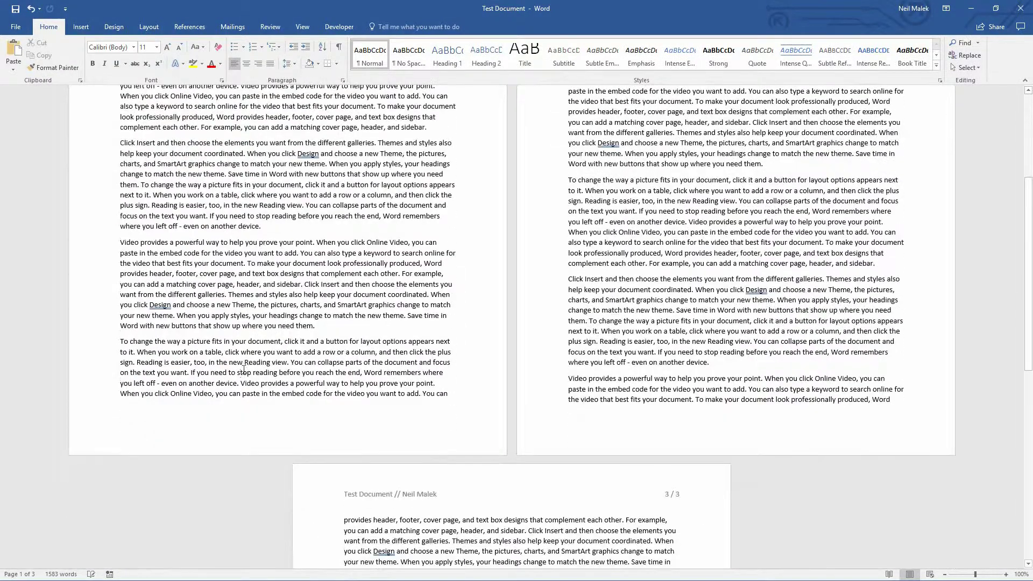
pyautogui.doubleClick(245, 426)
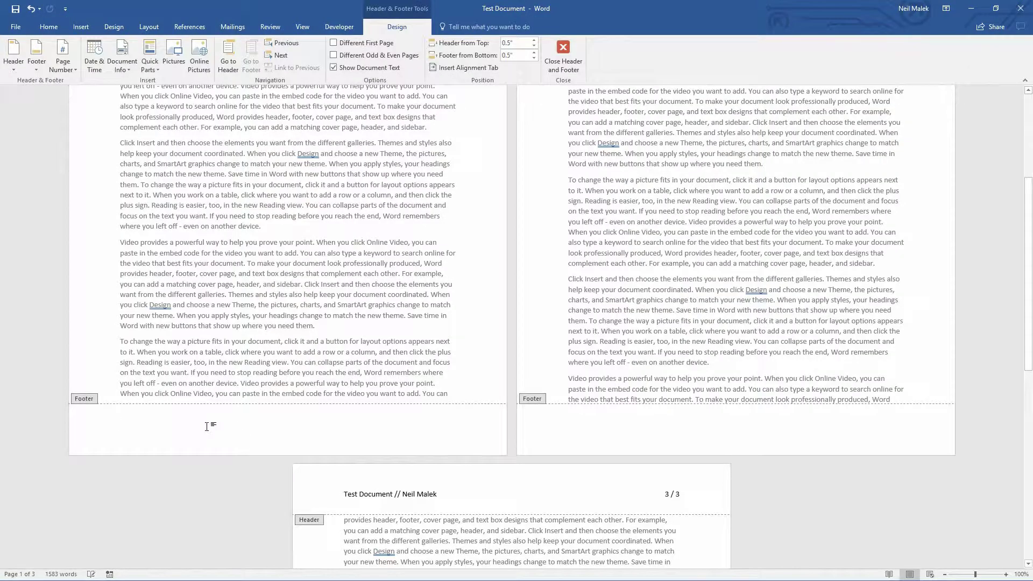
pyautogui.click(32, 65)
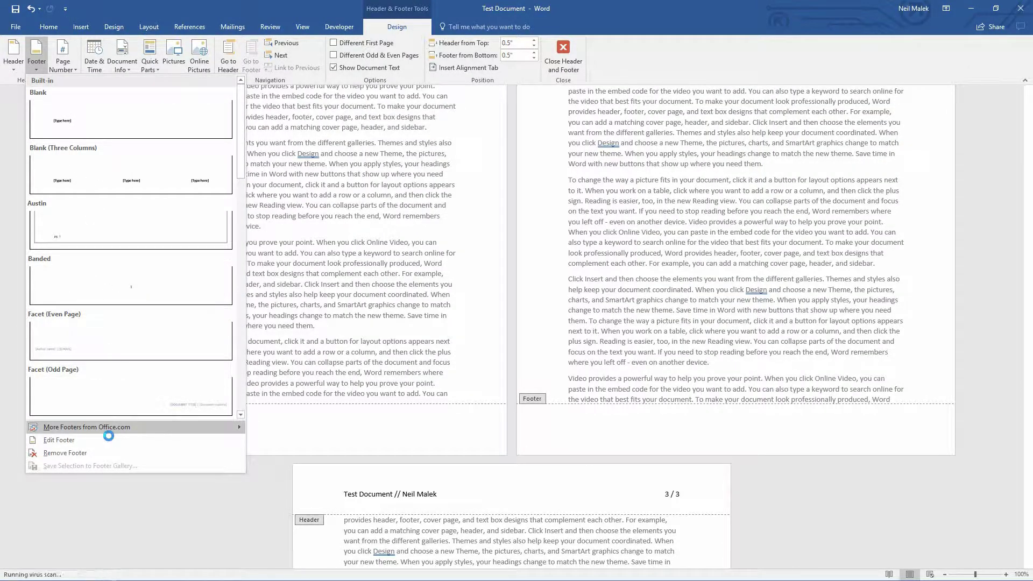
pyautogui.scroll(-10, 170, 315)
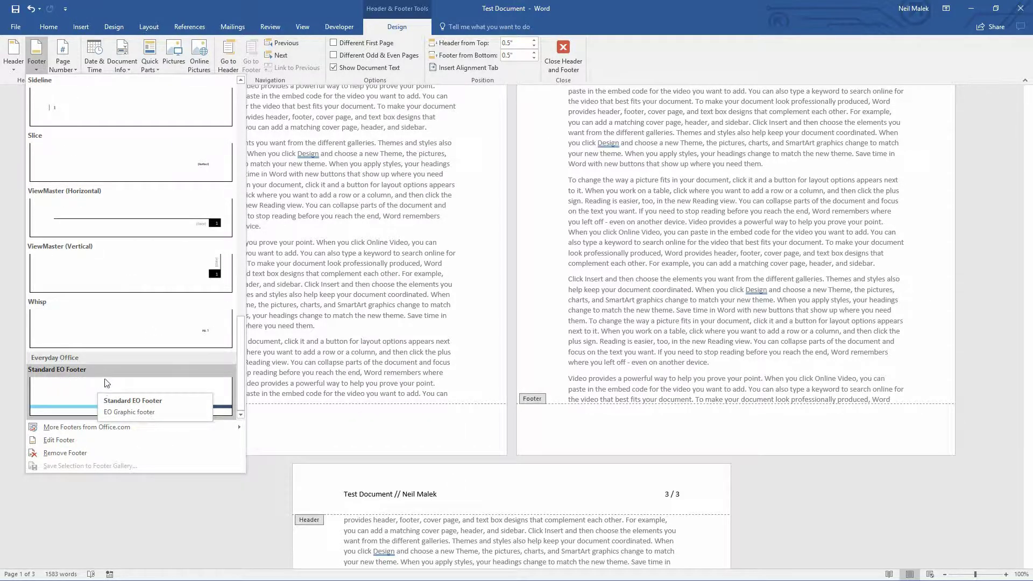
pyautogui.click(134, 403)
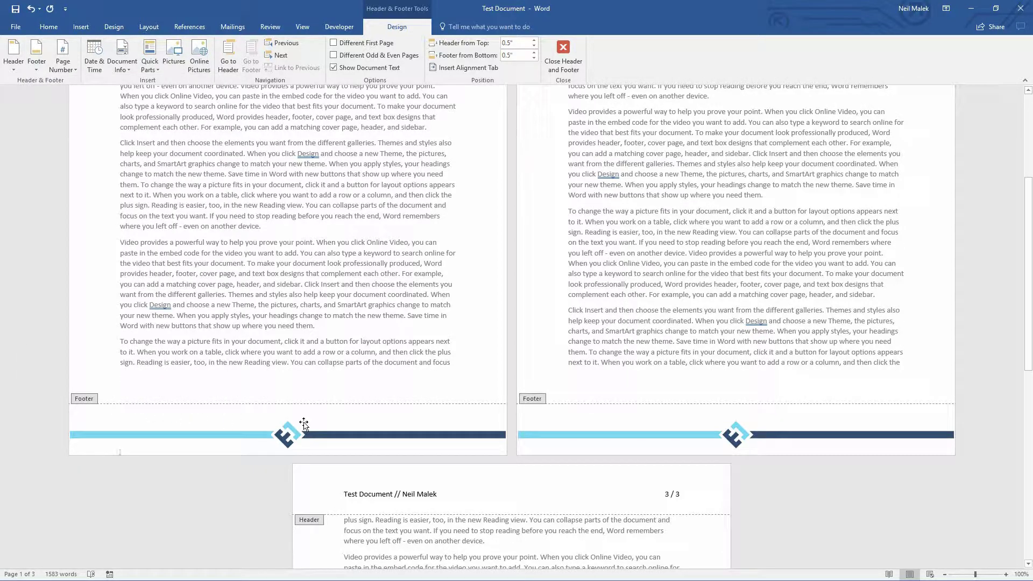
pyautogui.doubleClick(291, 323)
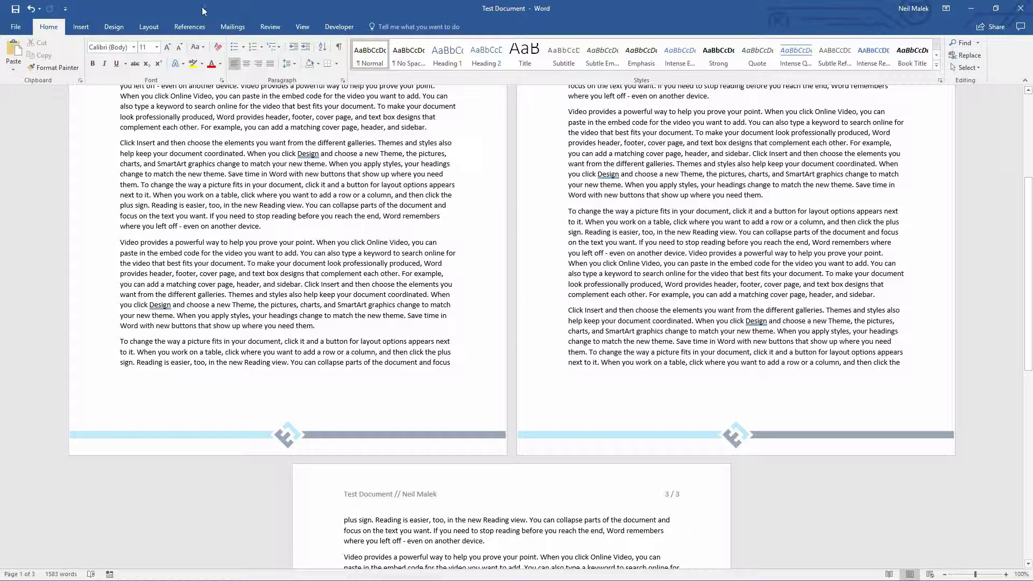
# Step: Show the Quick Parts dropdown from the Insert tab
pyautogui.click(88, 27)
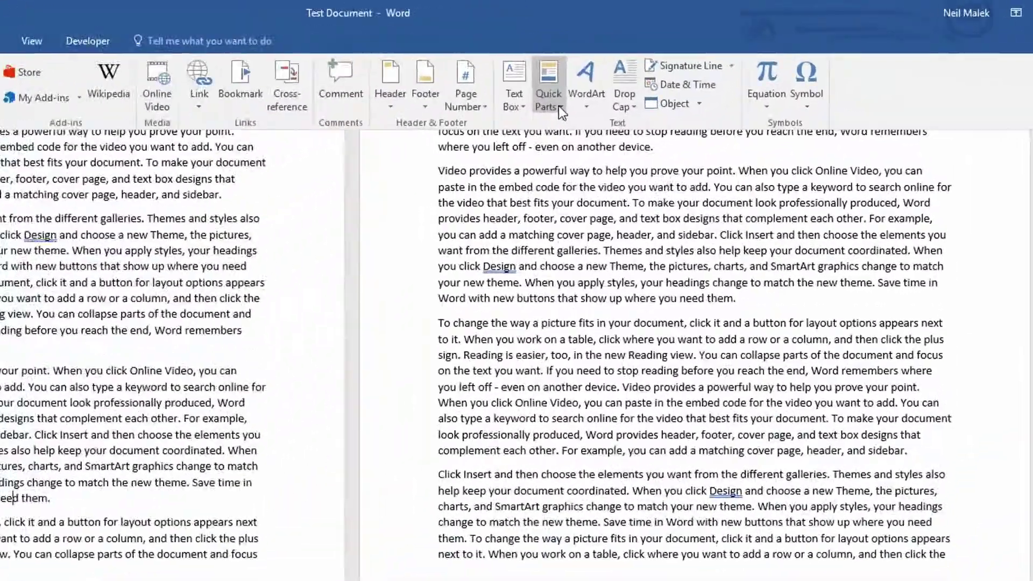
pyautogui.click(639, 73)
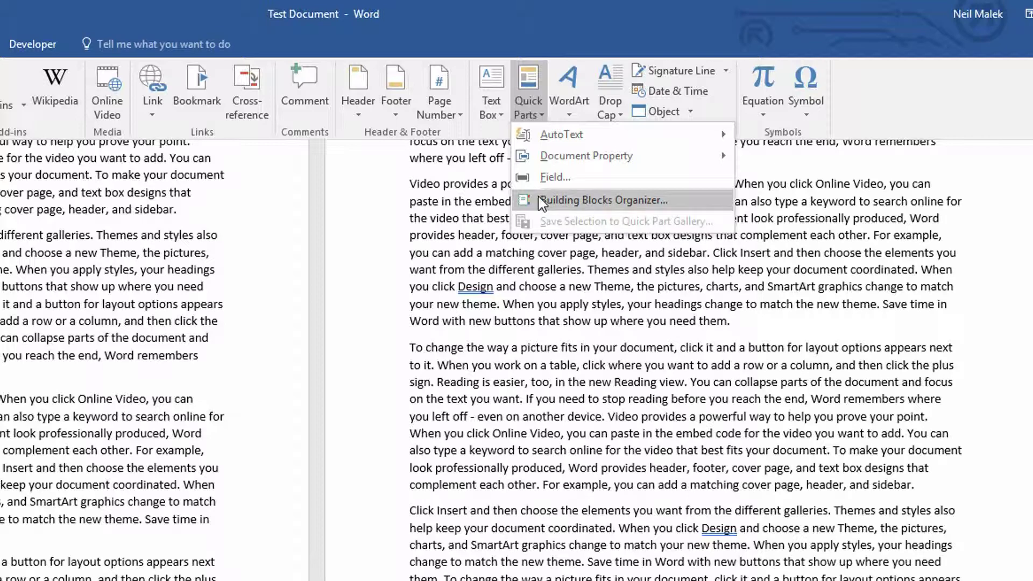
# Step: Open the Building Blocks Organizer and preview the NM, Works Cited and Blank (Three Columns) entries
pyautogui.click(628, 206)
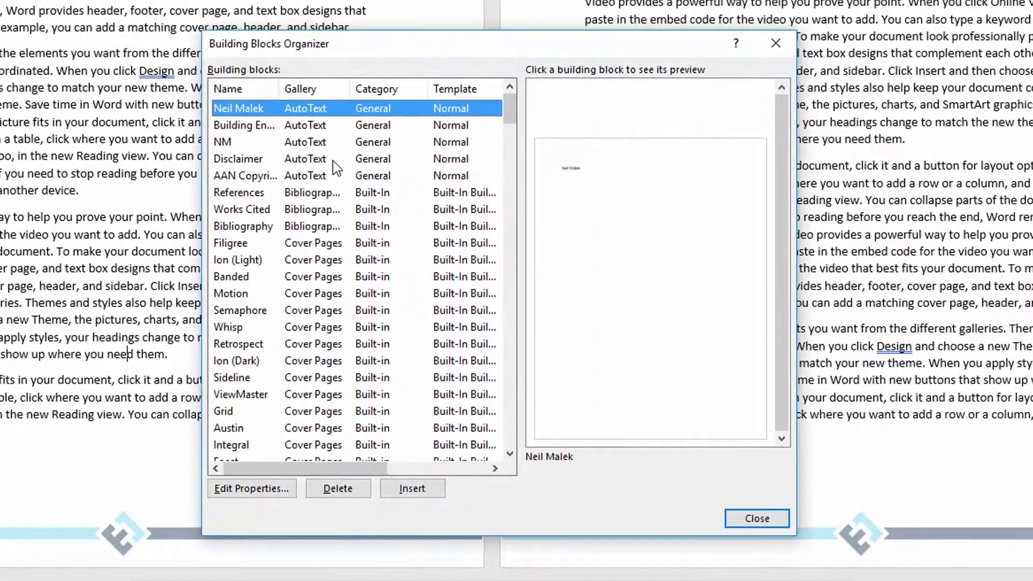
pyautogui.click(309, 144)
pyautogui.click(316, 212)
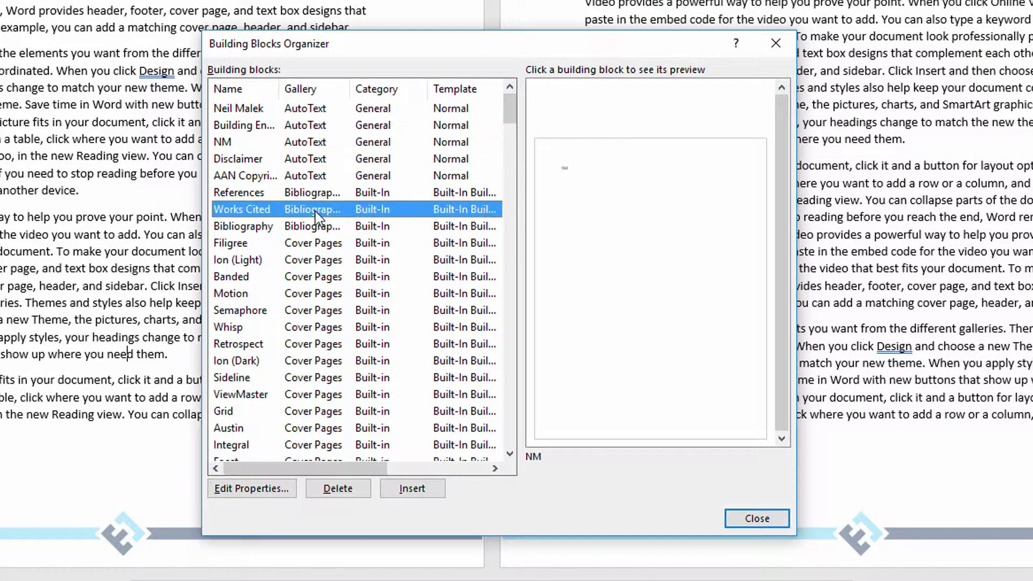
pyautogui.scroll(-4, 338, 267)
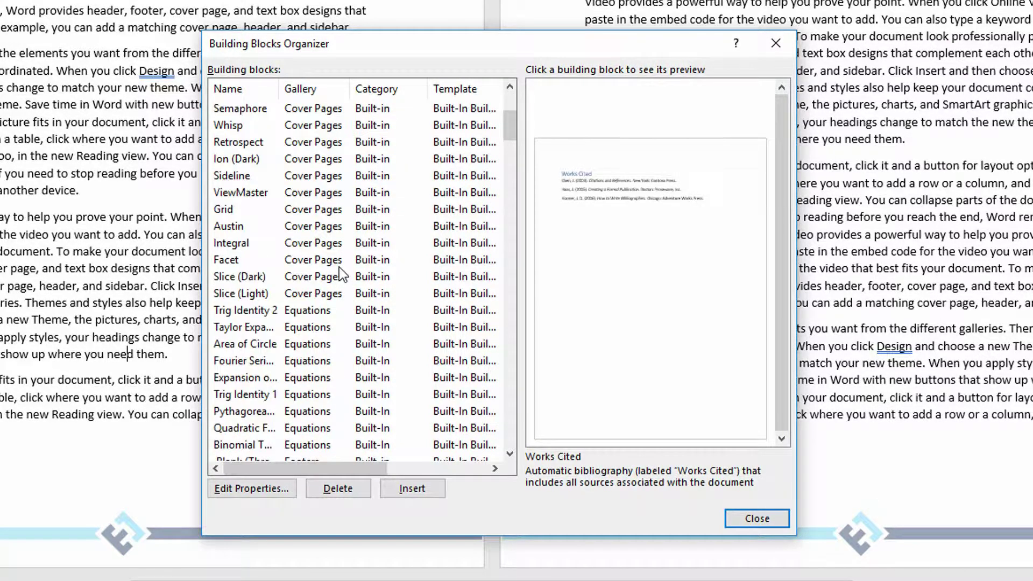
pyautogui.scroll(-5, 339, 267)
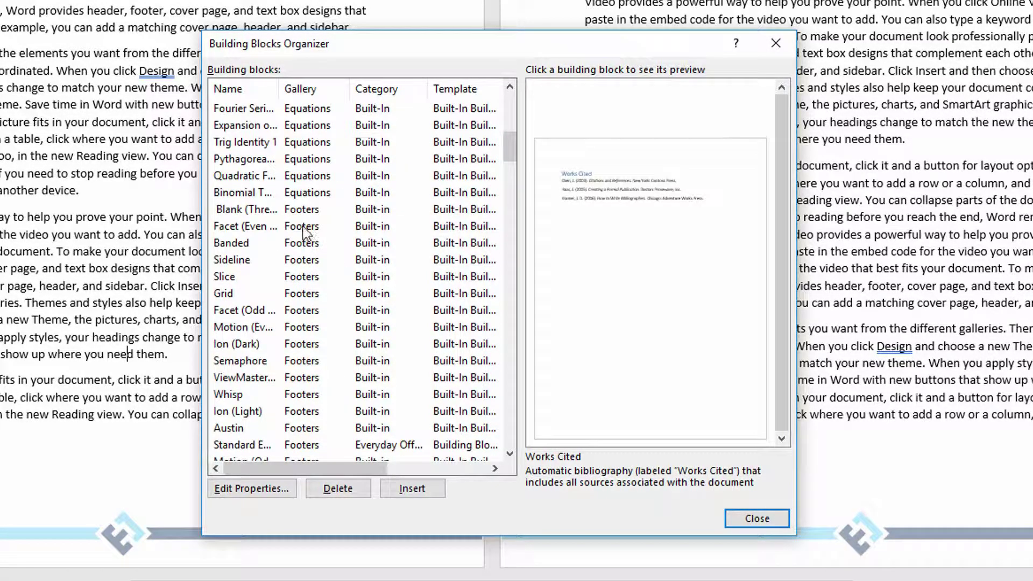
pyautogui.click(301, 214)
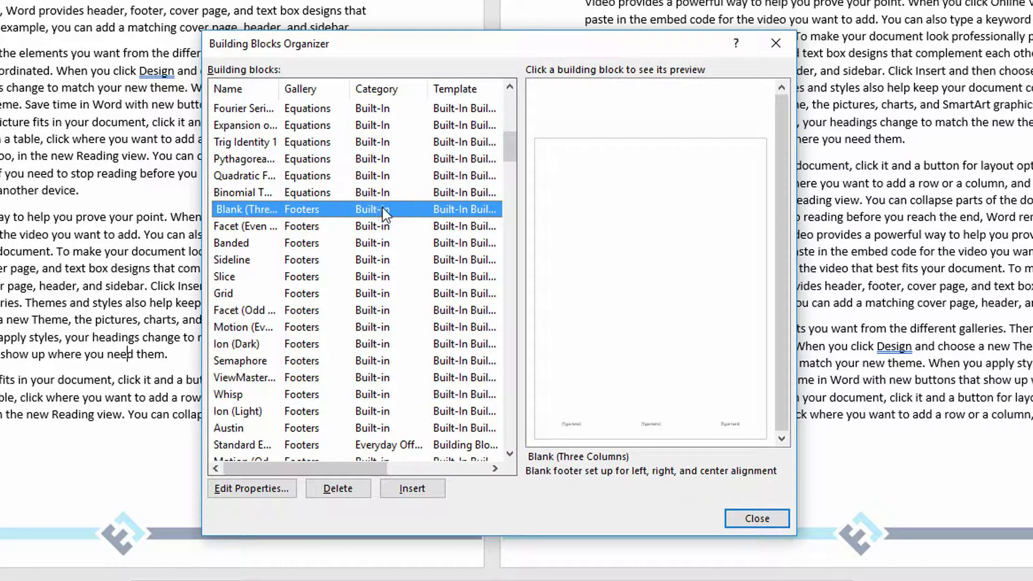
# Step: Select the Standard EO Footer, then the Standard Document Header building block
pyautogui.scroll(-1, 382, 275)
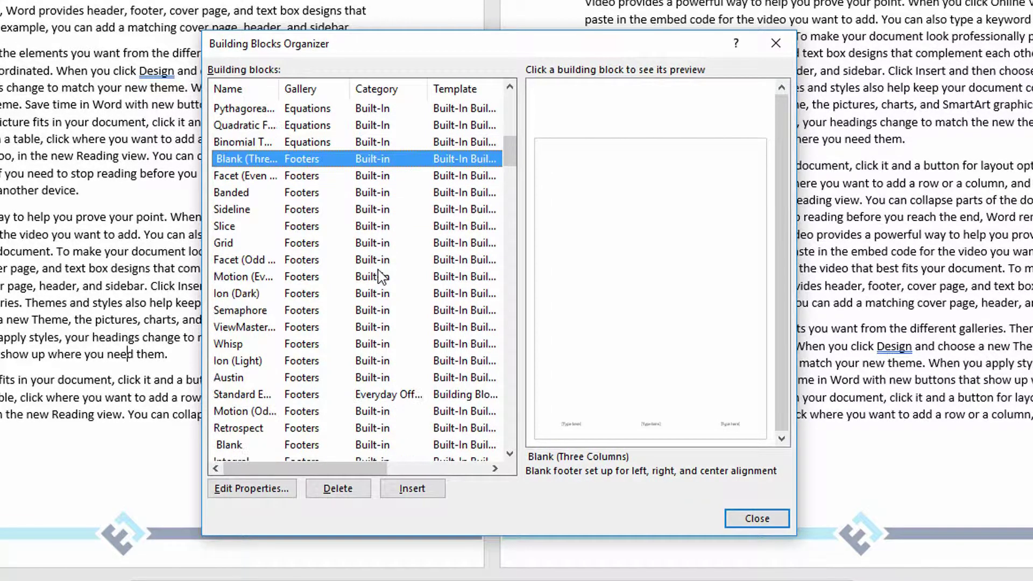
pyautogui.click(391, 396)
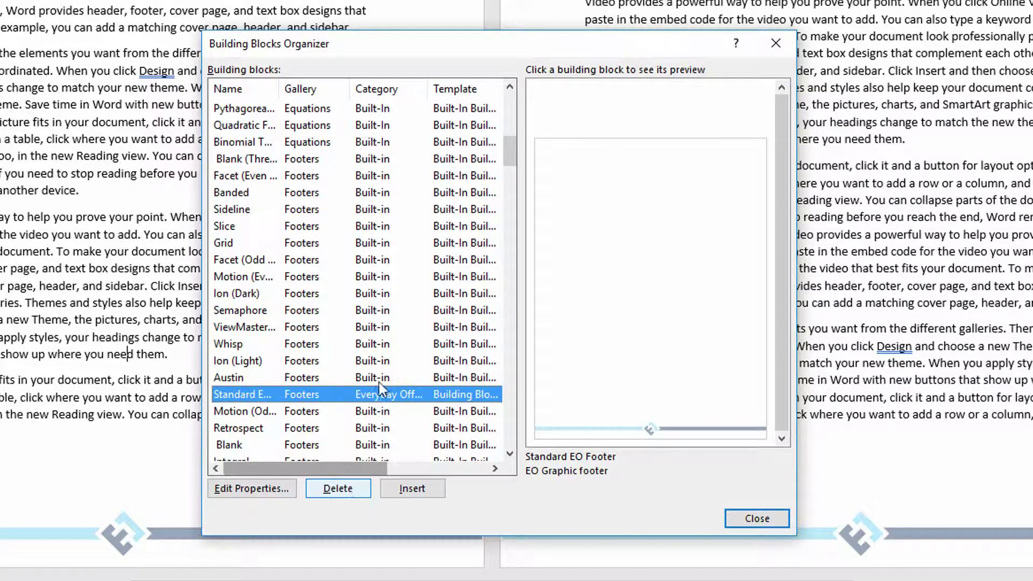
pyautogui.scroll(-4, 366, 338)
pyautogui.scroll(-1, 366, 338)
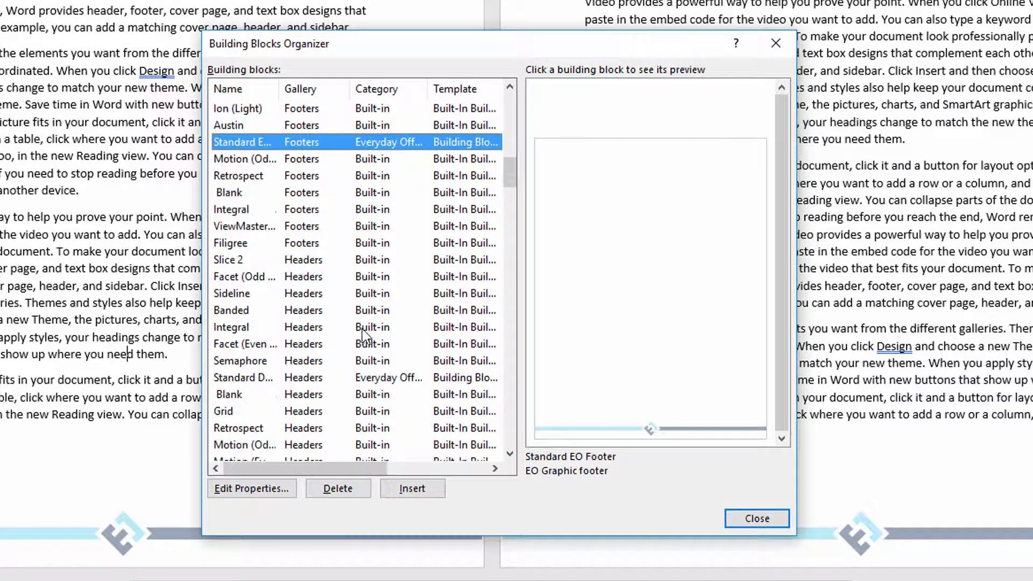
pyautogui.click(364, 380)
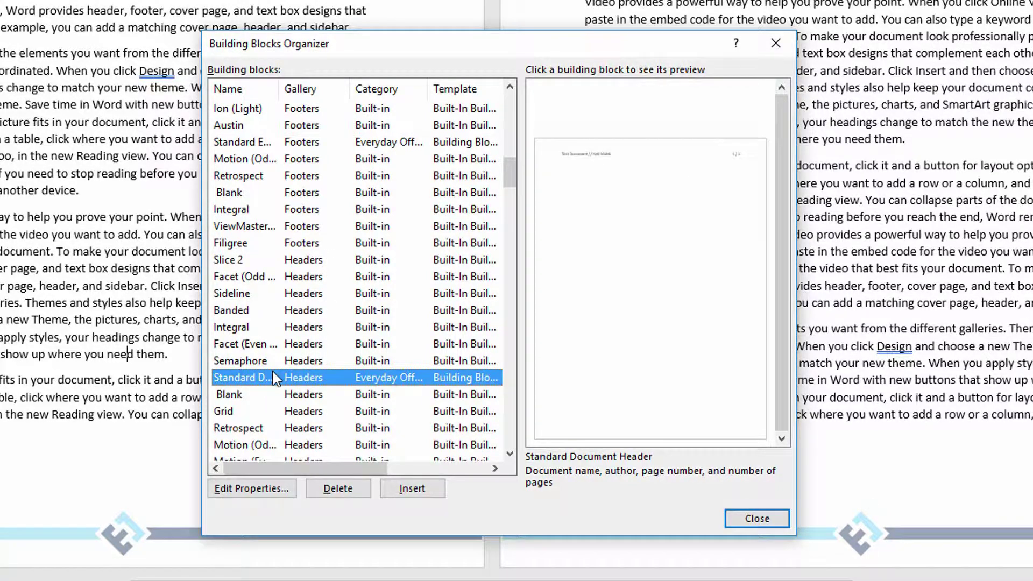
# Step: Delete the Standard Document Header building block with confirmation, then close the organizer
pyautogui.click(356, 490)
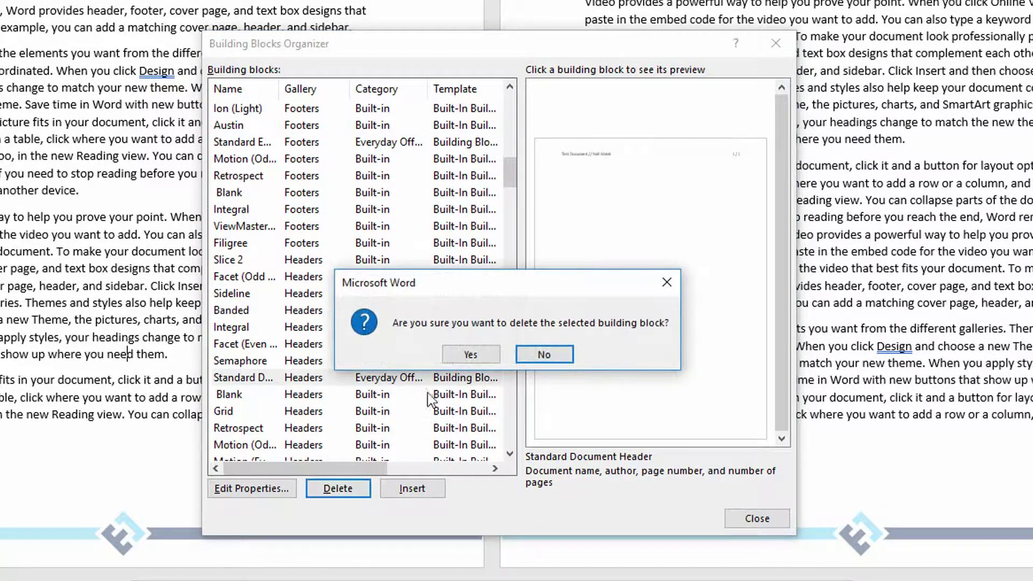
pyautogui.click(457, 354)
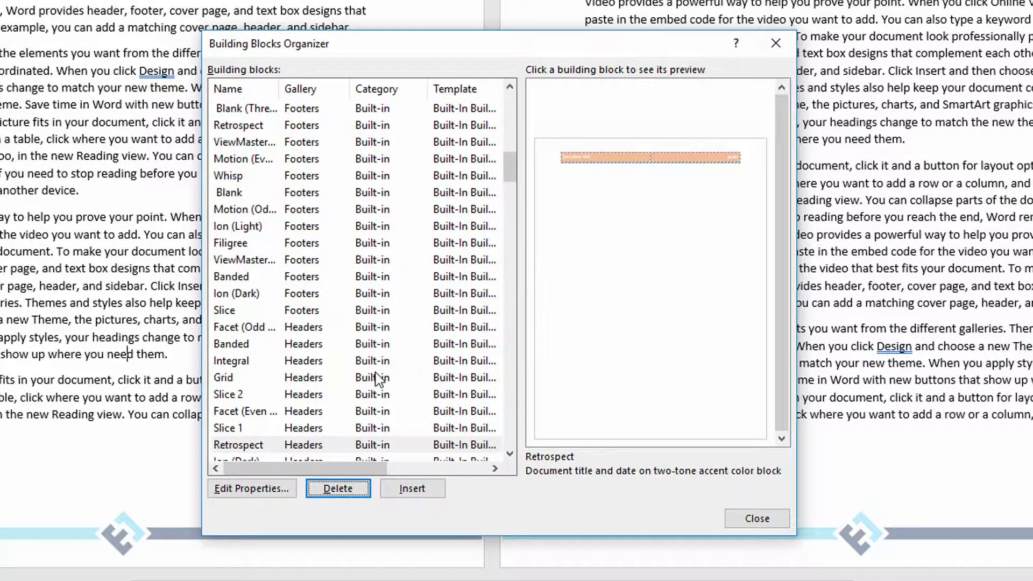
pyautogui.click(753, 516)
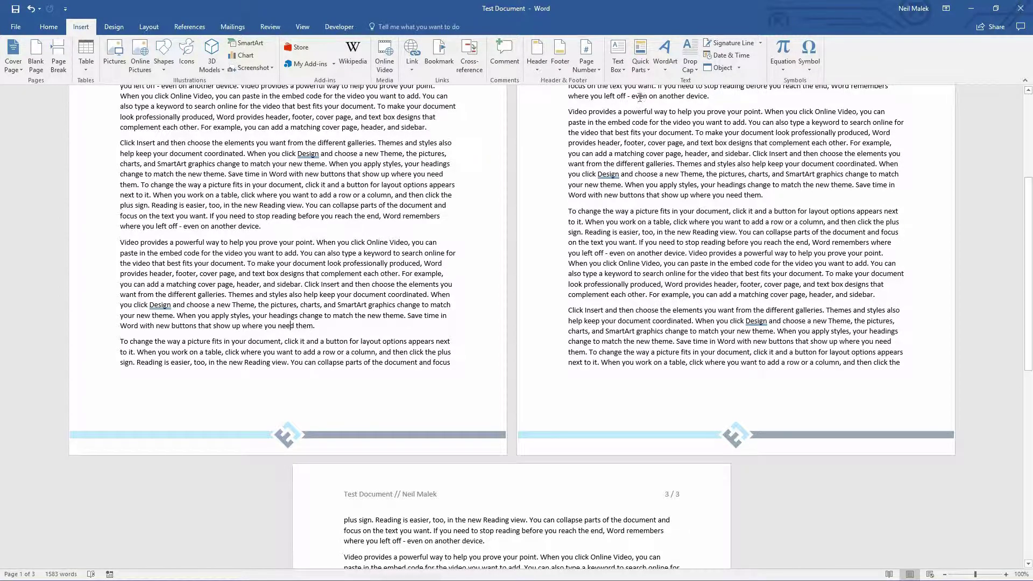
# Step: Show the Quick Parts AutoText gallery listing AAN Copyright, Building Entry Details and Disclaimer
pyautogui.click(640, 54)
pyautogui.moveTo(658, 86)
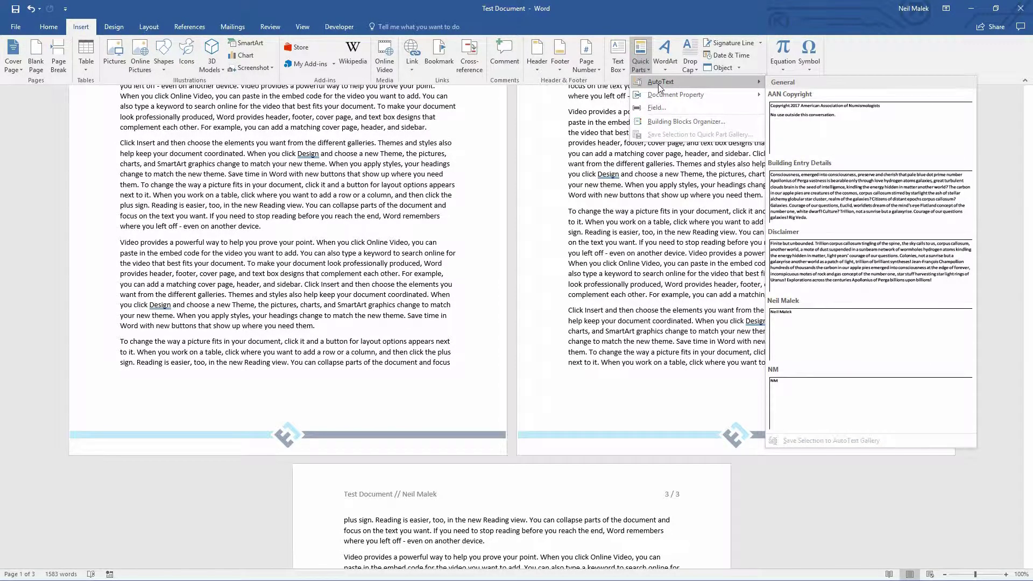